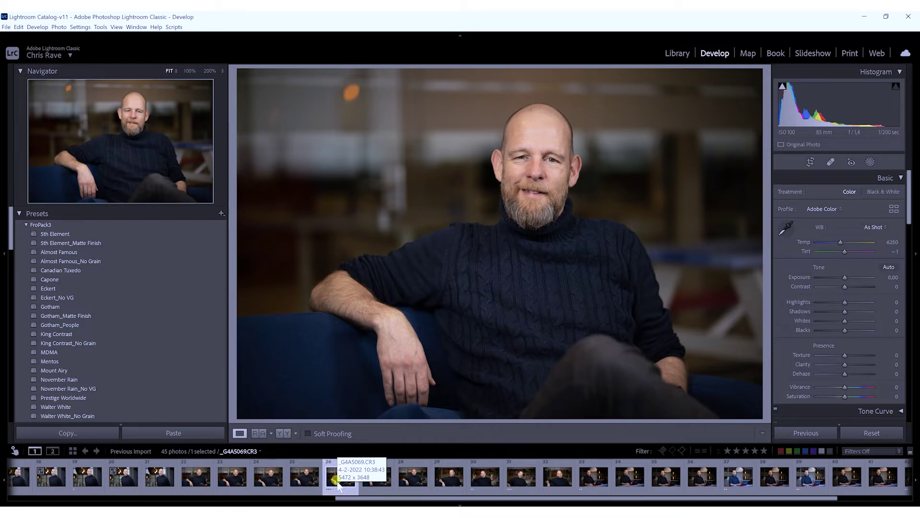
# - Select photo _G4A5069.CR3 and set its lens correction profile make to Canon
pyautogui.click(337, 480)
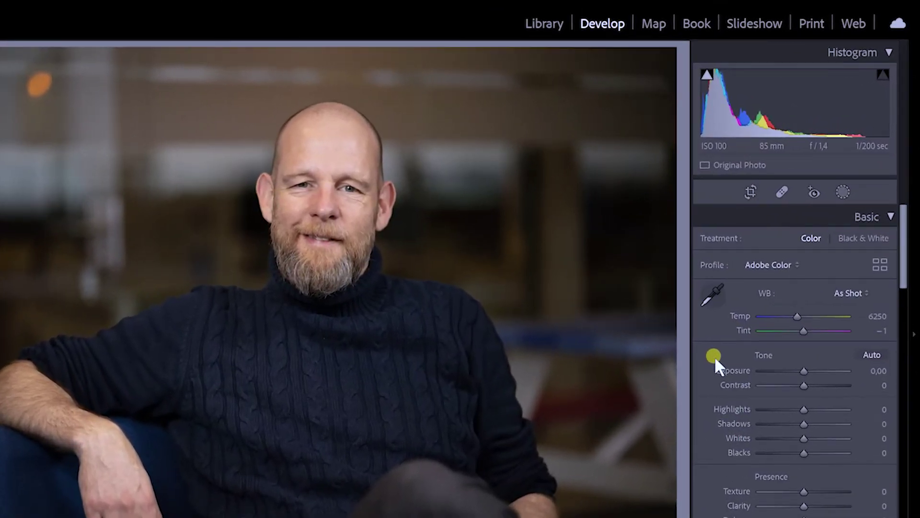
pyautogui.scroll(-3, 712, 438)
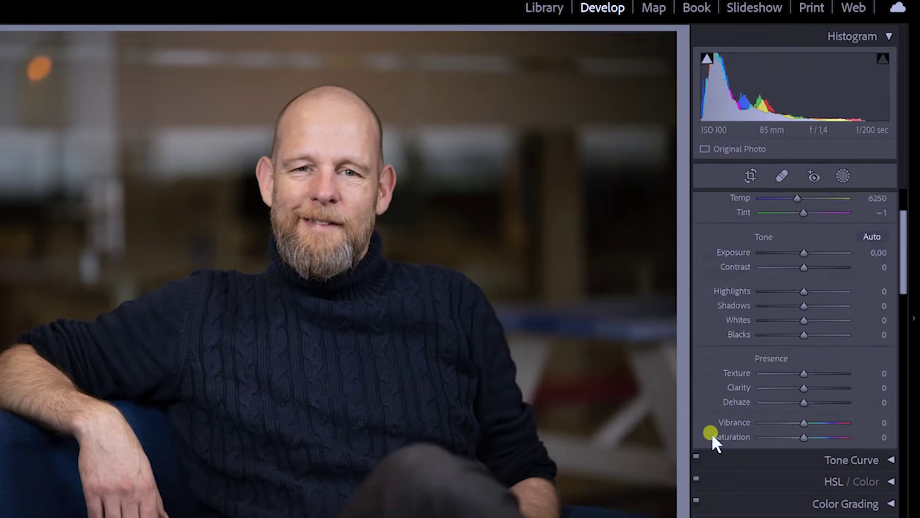
pyautogui.scroll(-10, 713, 439)
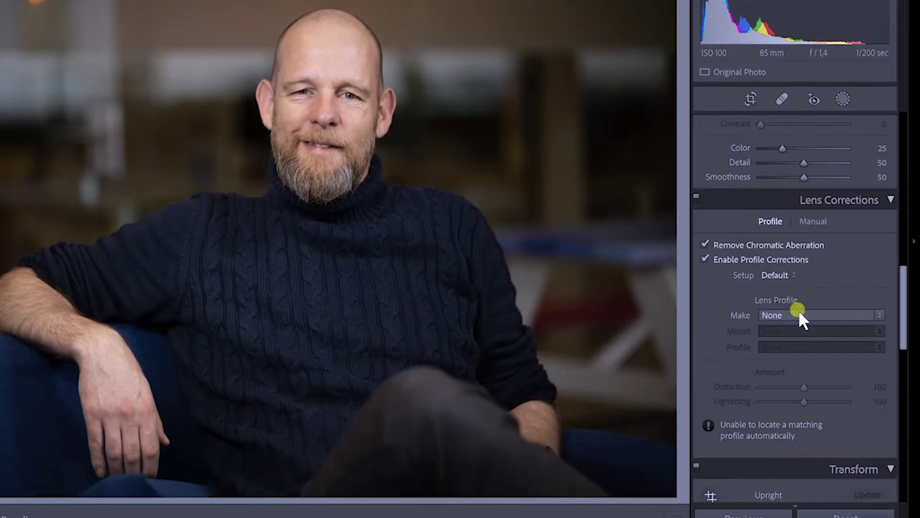
pyautogui.click(795, 309)
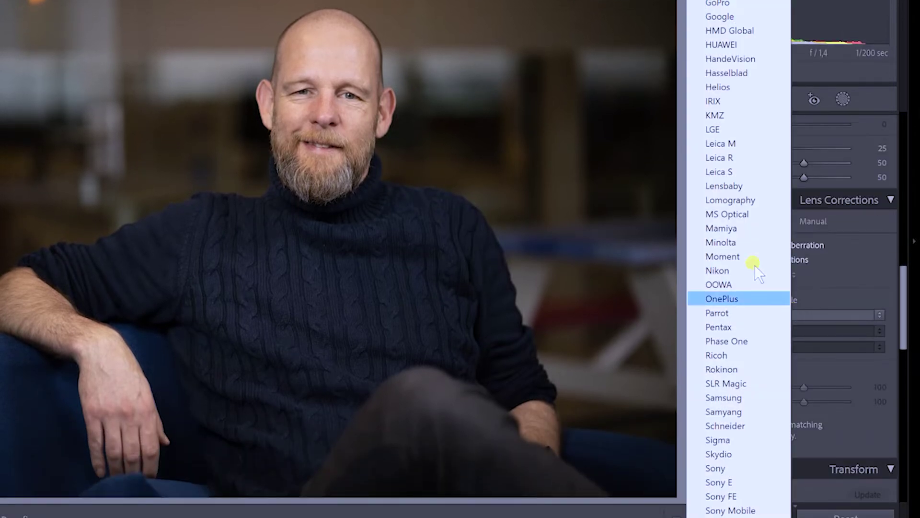
pyautogui.click(718, 6)
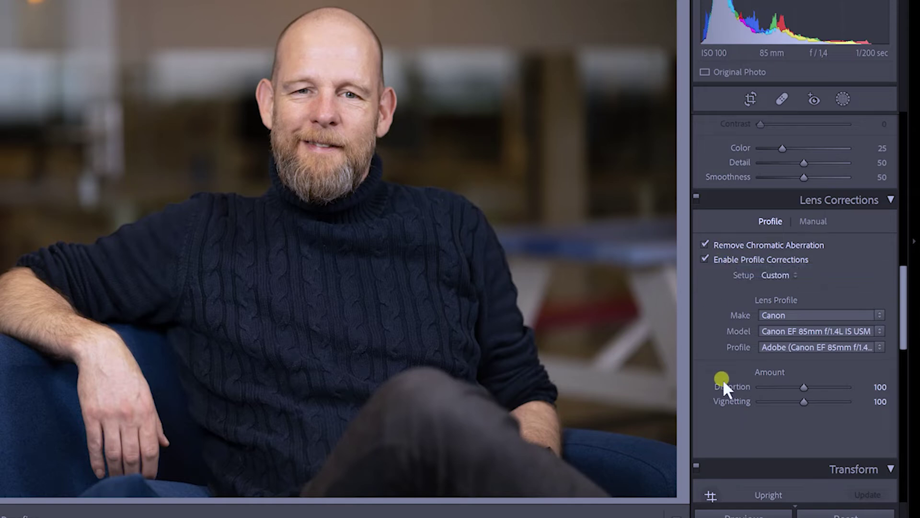
# - Change the photo's color profile to Adobe Portrait
pyautogui.scroll(15, 720, 381)
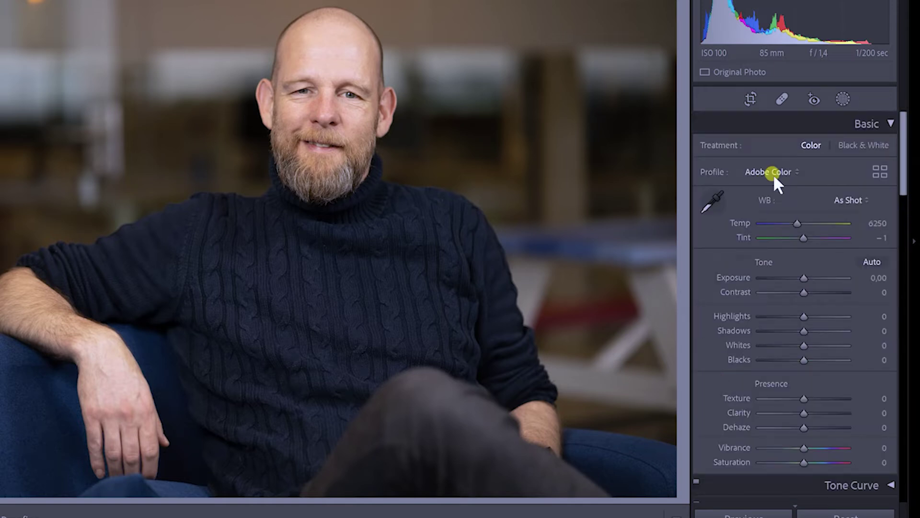
pyautogui.click(774, 171)
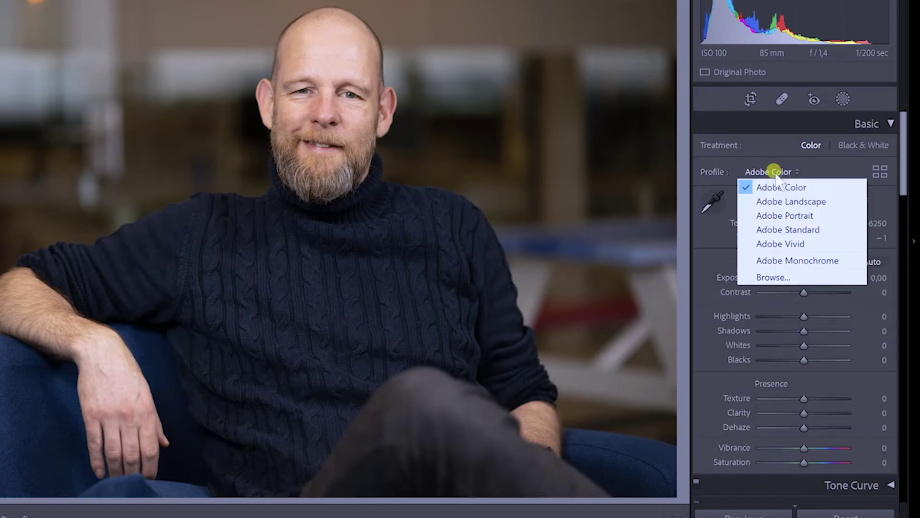
pyautogui.click(817, 216)
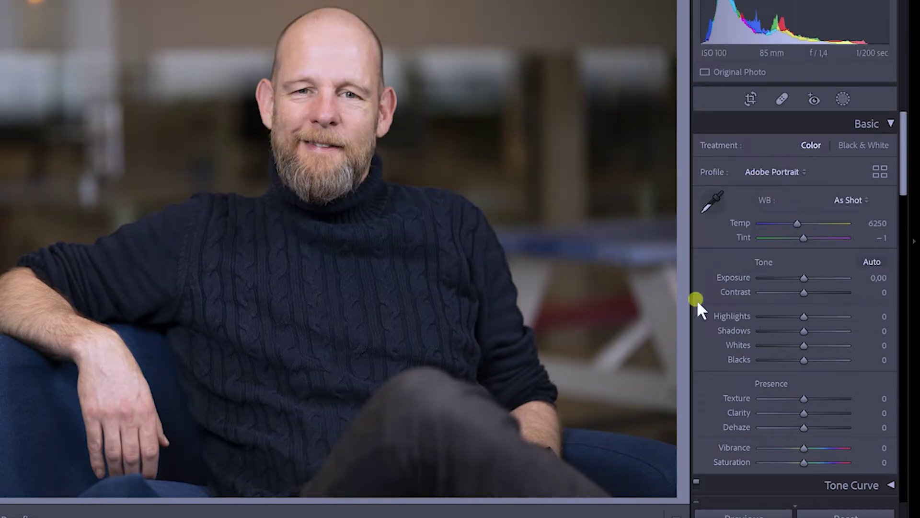
# - Try the automatic tone adjustment, undo it, and raise only Shadows to +14
pyautogui.click(873, 260)
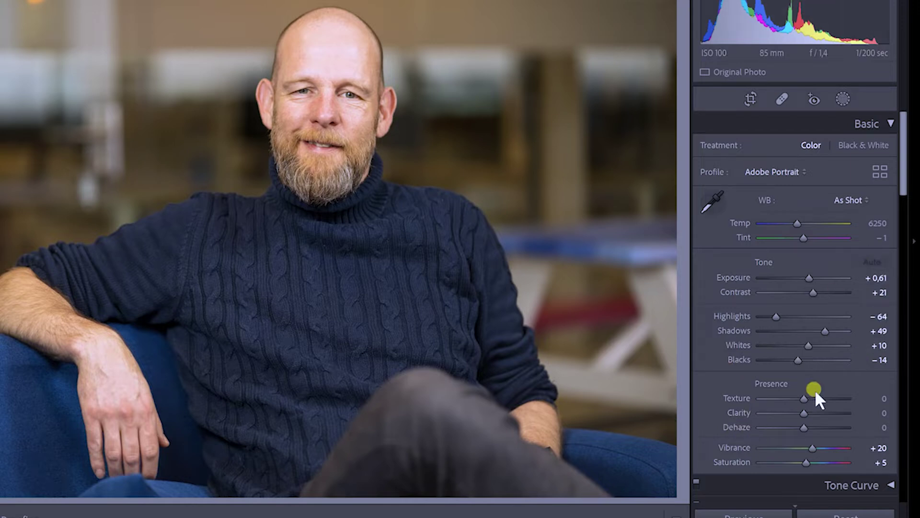
pyautogui.hotkey('ctrl', 'z')
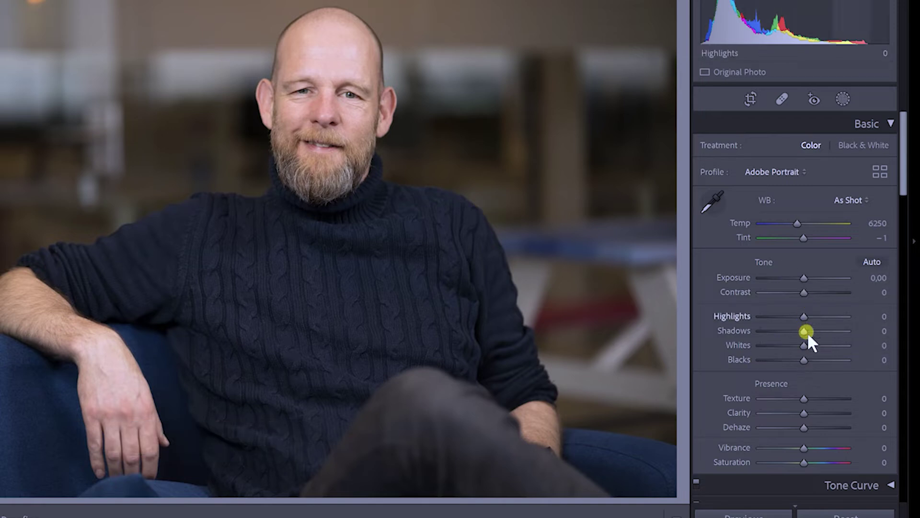
pyautogui.moveTo(805, 332); pyautogui.dragTo(809, 326)
pyautogui.click(364, 77)
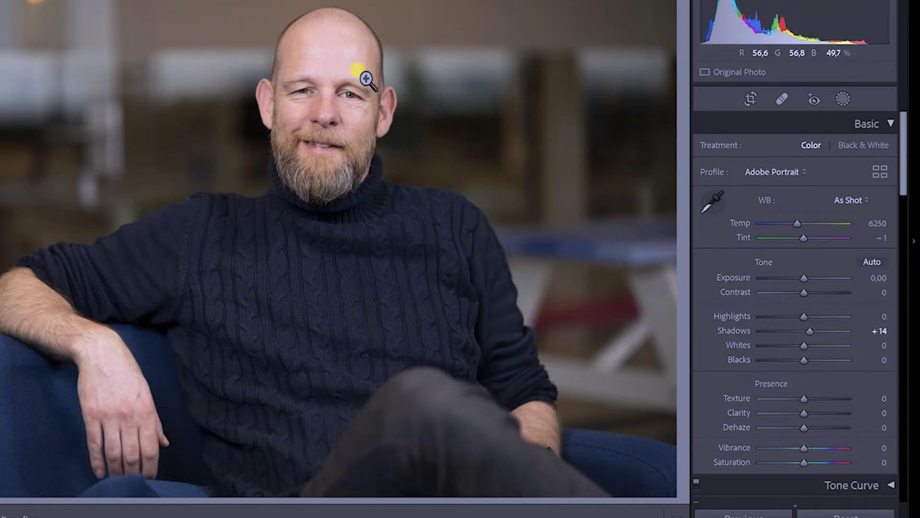
pyautogui.click(299, 214)
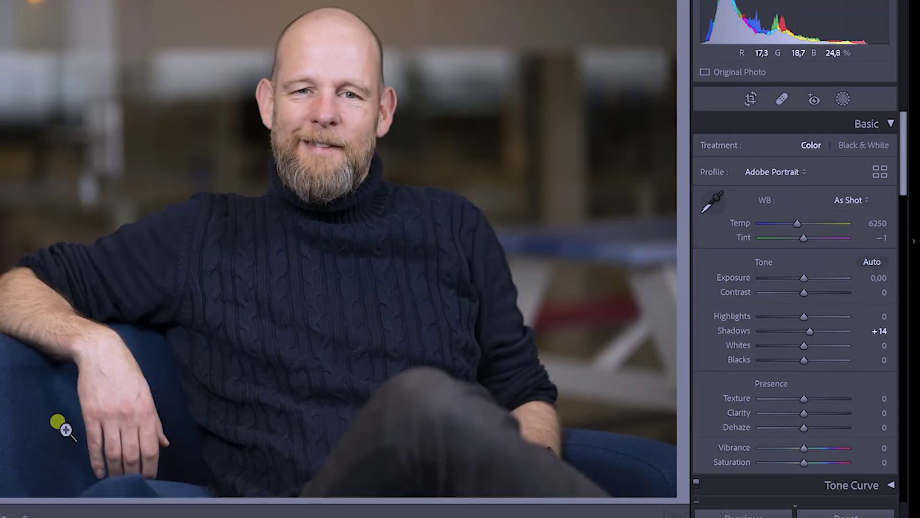
# - Set the photo's white balance to the Auto preset and check the skin tones on the face
pyautogui.click(849, 200)
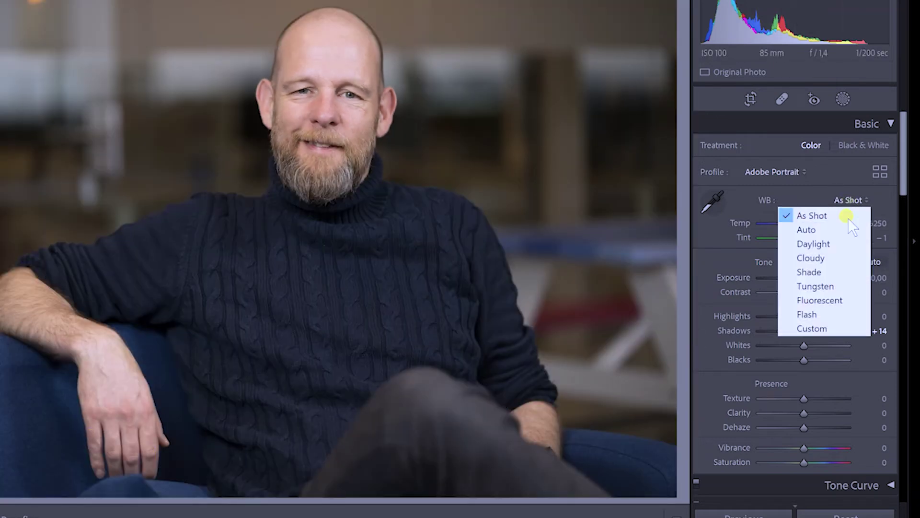
pyautogui.click(848, 229)
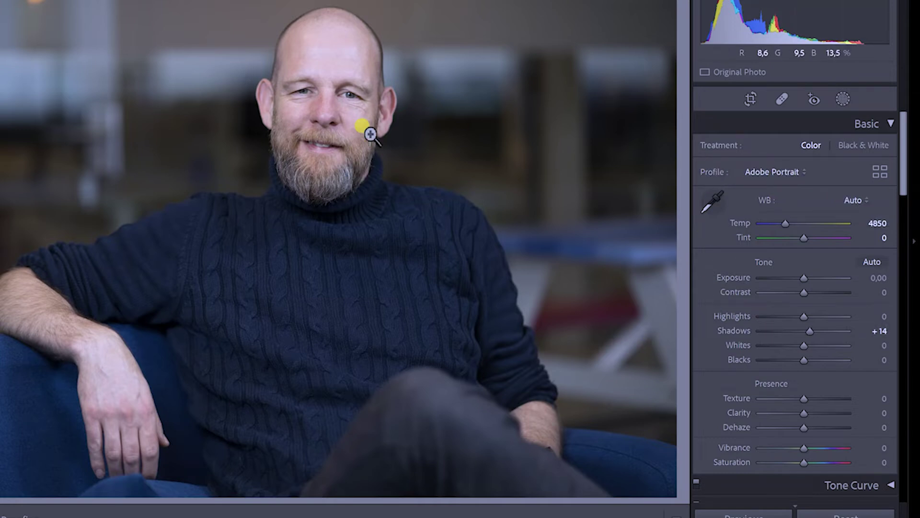
pyautogui.click(312, 80)
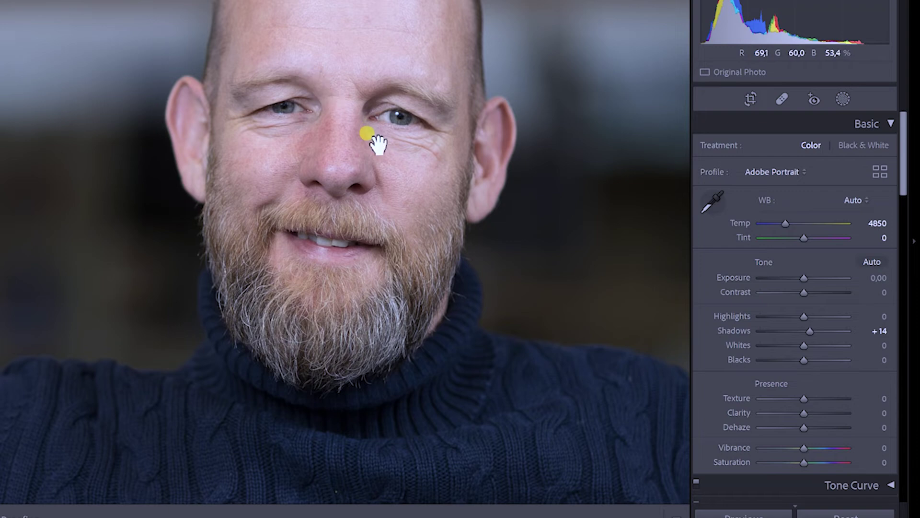
pyautogui.click(378, 144)
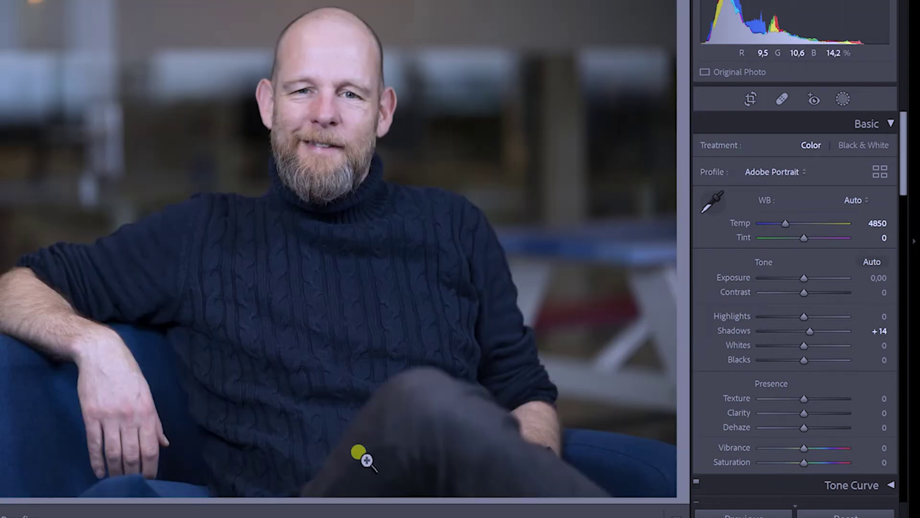
# - Send the adjusted photo to Photoshop for further editing
pyautogui.rightClick(321, 233)
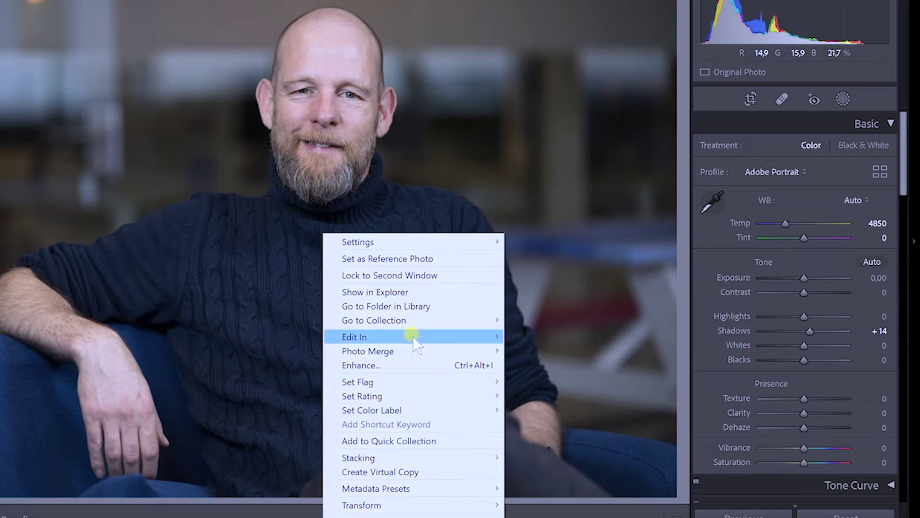
pyautogui.rightClick(196, 209)
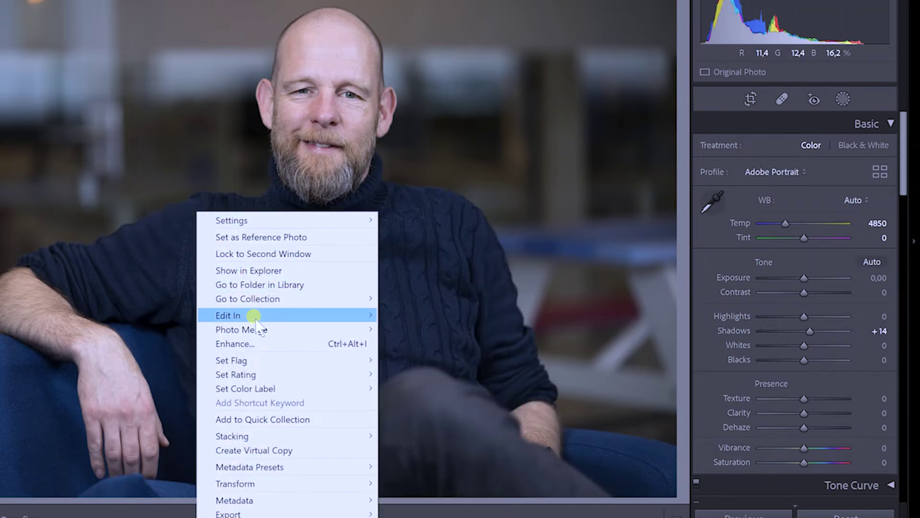
pyautogui.moveTo(345, 314)
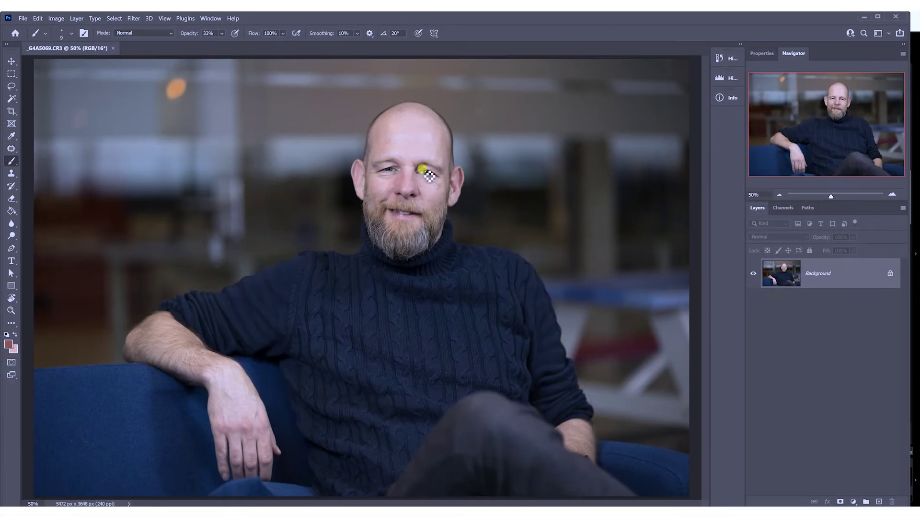
# - Convert the locked Background into a regular layer named Layer 0 and duplicate it beneath the original
pyautogui.doubleClick(833, 275)
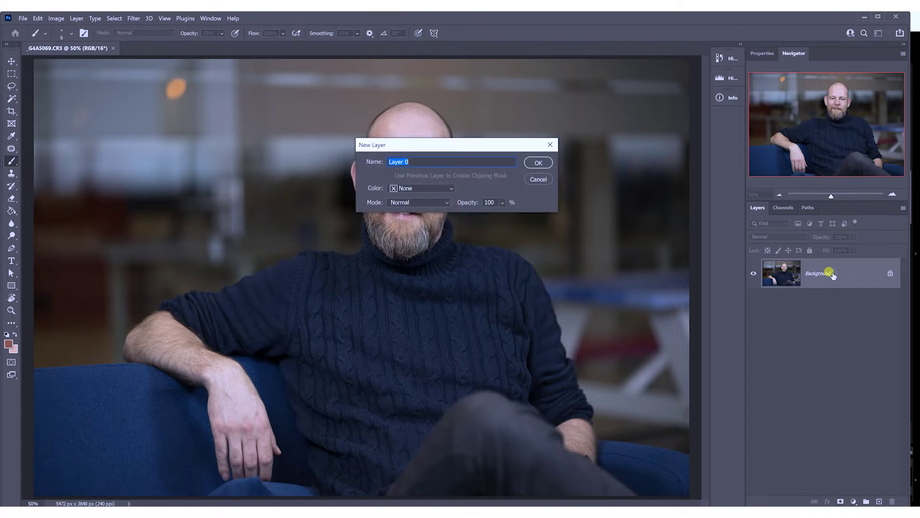
pyautogui.moveTo(448, 144); pyautogui.dragTo(473, 183)
pyautogui.click(561, 195)
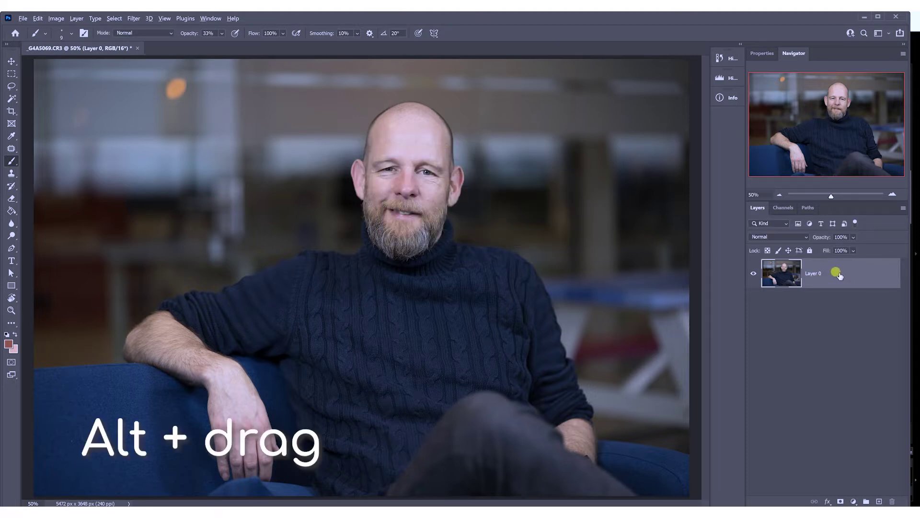
pyautogui.moveTo(826, 267); pyautogui.dragTo(834, 307)
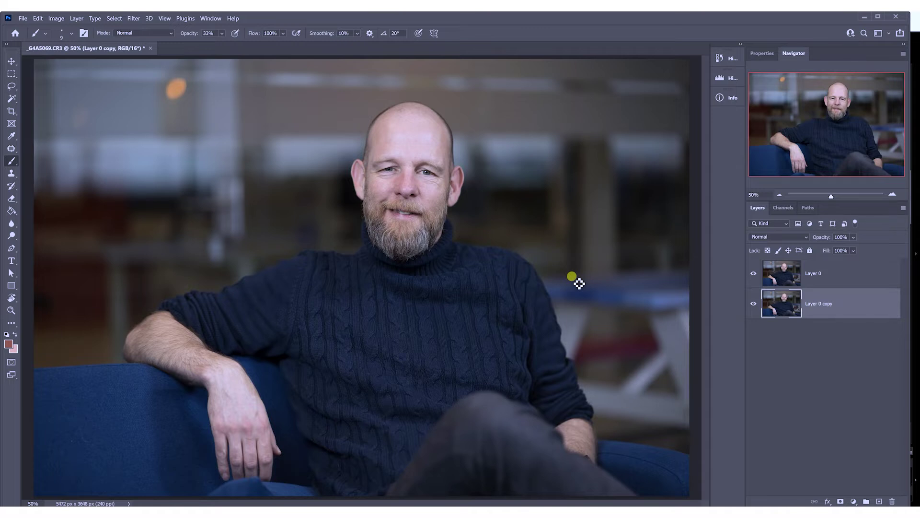
# - On Layer 0, use the Patch Tool to retouch the skin at the outer corner of the man's right eye
pyautogui.click(770, 274)
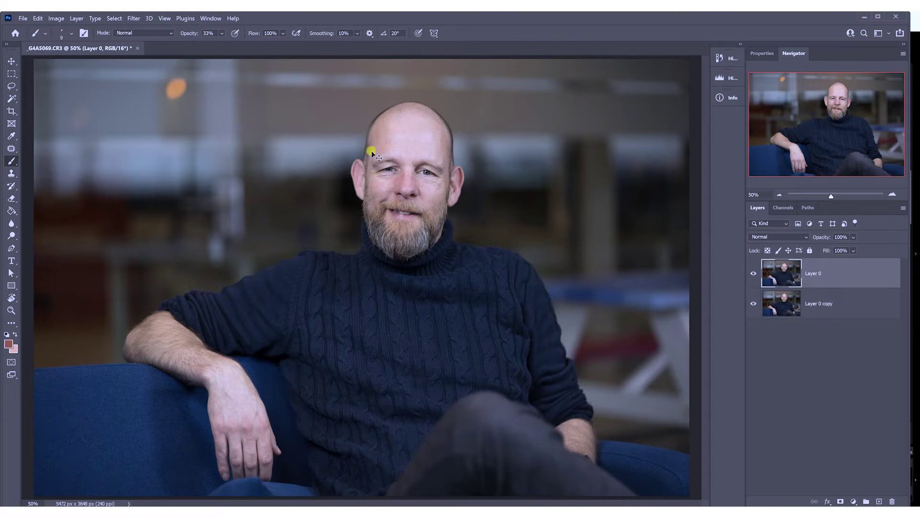
pyautogui.moveTo(400, 140); pyautogui.dragTo(420, 140)
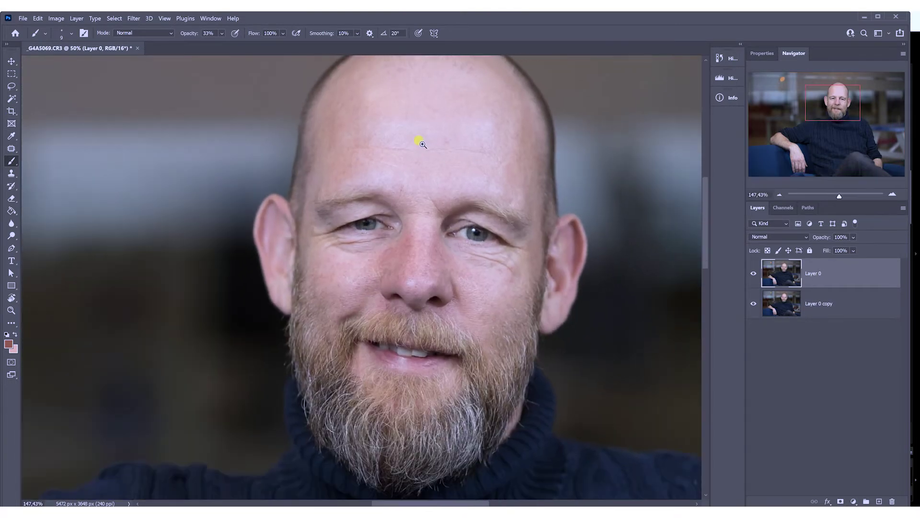
pyautogui.click(8, 149)
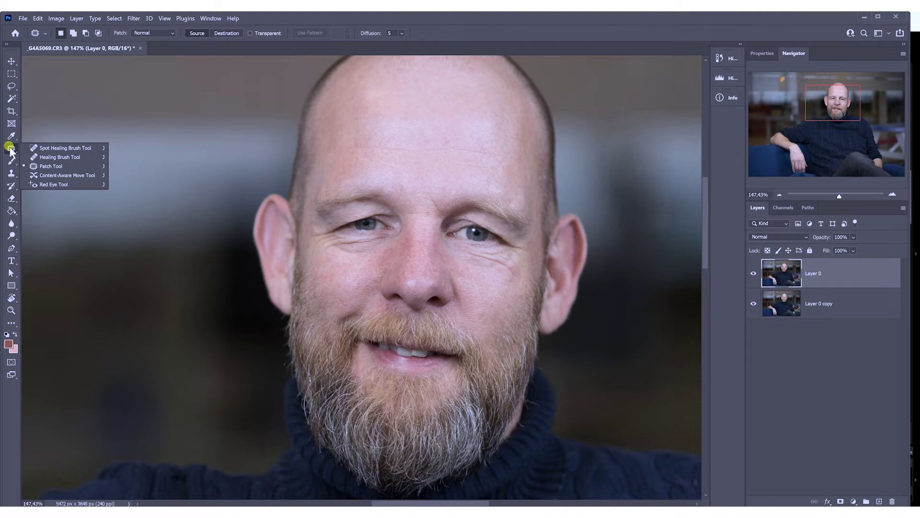
pyautogui.moveTo(12, 152)
pyautogui.mouseDown()
pyautogui.moveTo(43, 151)
pyautogui.moveTo(47, 183)
pyautogui.moveTo(44, 166)
pyautogui.mouseUp()
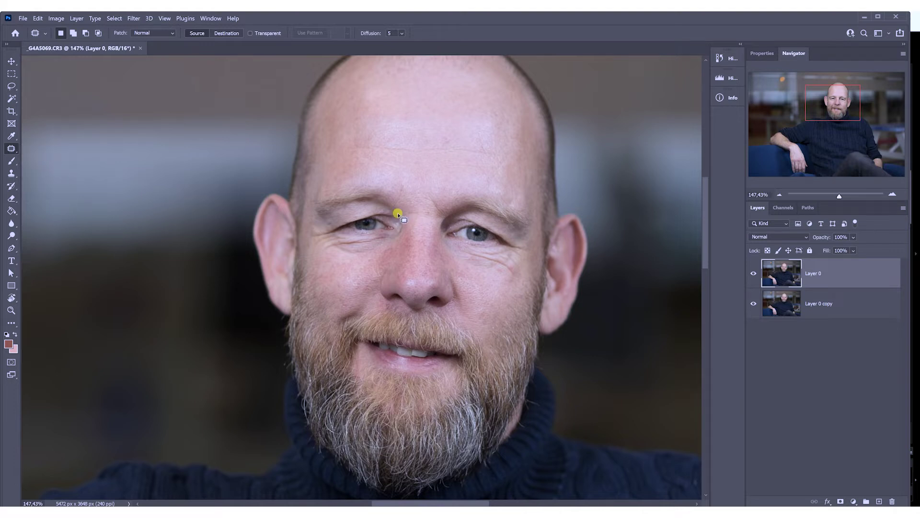
pyautogui.moveTo(325, 203); pyautogui.dragTo(344, 203)
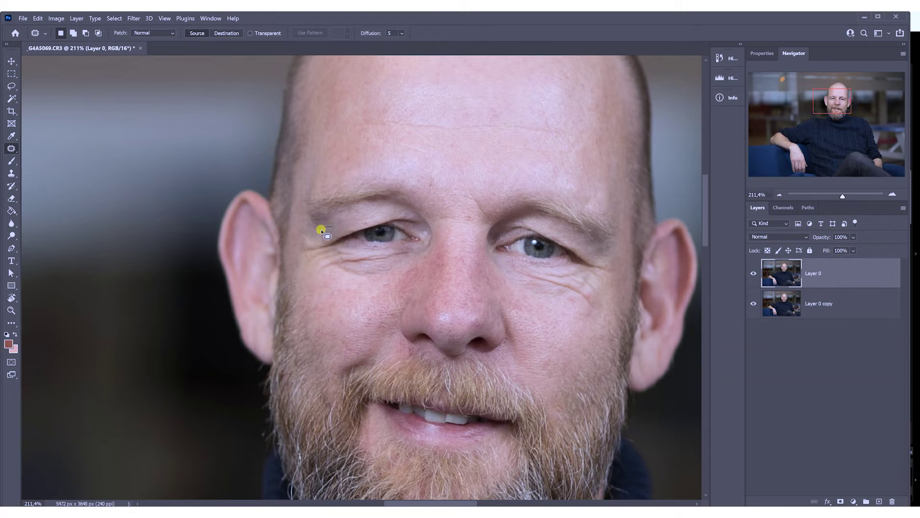
pyautogui.moveTo(334, 226); pyautogui.dragTo(324, 231)
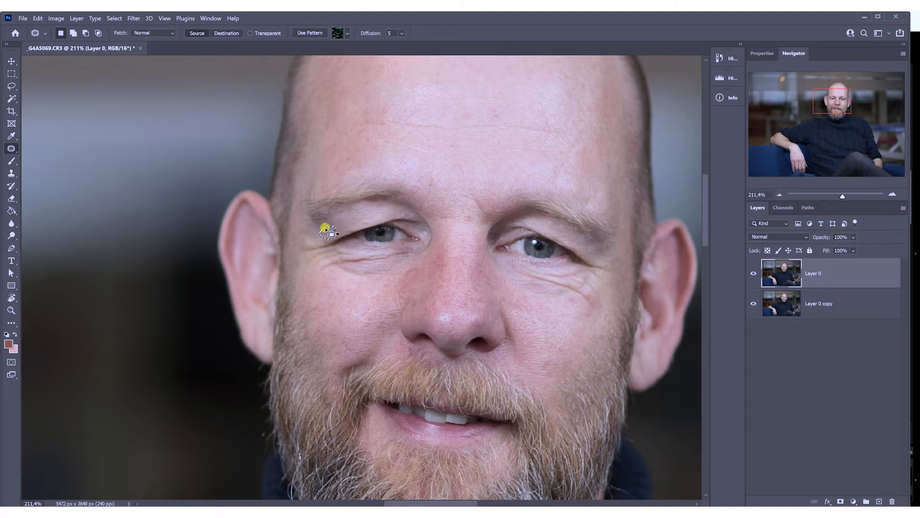
pyautogui.moveTo(347, 221); pyautogui.dragTo(348, 228)
pyautogui.moveTo(347, 228); pyautogui.dragTo(325, 223)
pyautogui.hotkey('ctrl', 'd')
pyautogui.scroll(-3, 341, 239)
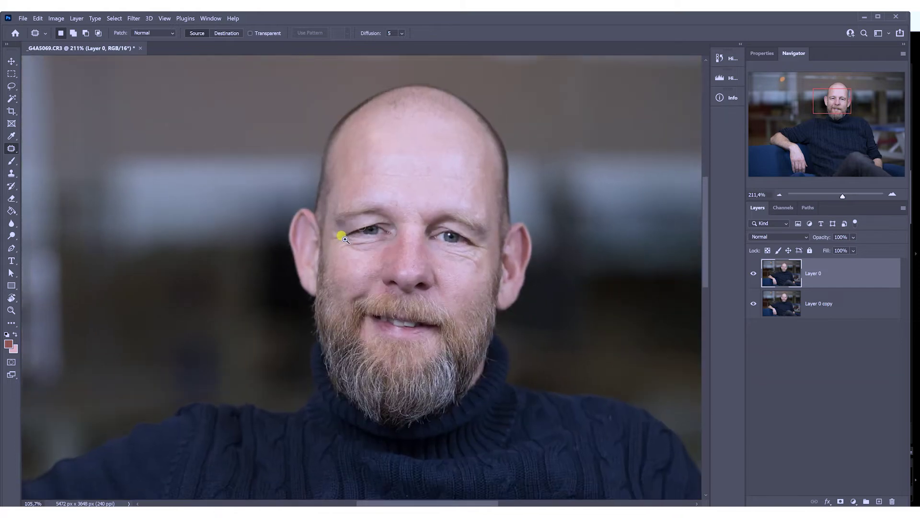
# - Patch the small blemish between the eyebrows with clean skin from nearby
pyautogui.scroll(3, 349, 238)
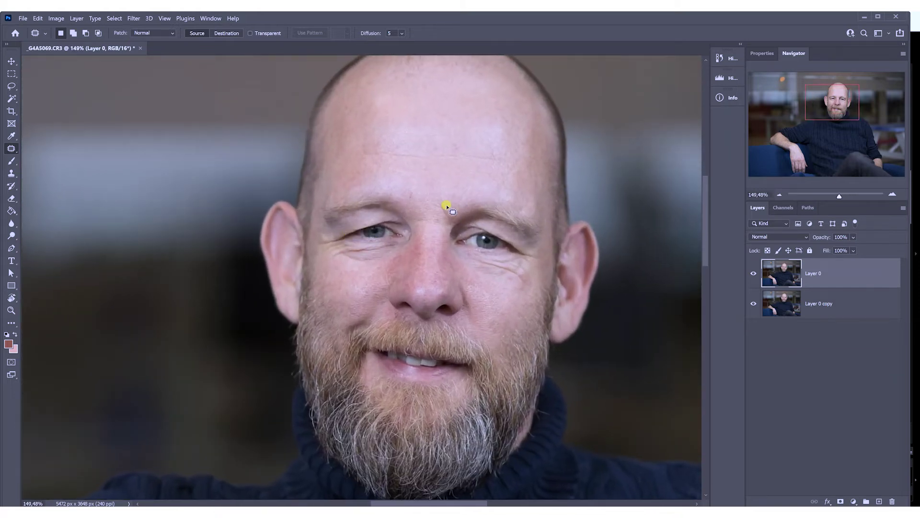
pyautogui.scroll(1, 462, 211)
pyautogui.moveTo(446, 216)
pyautogui.mouseDown()
pyautogui.moveTo(430, 217)
pyautogui.moveTo(425, 199)
pyautogui.moveTo(436, 206)
pyautogui.moveTo(407, 202)
pyautogui.mouseUp()
pyautogui.moveTo(415, 288); pyautogui.dragTo(421, 240)
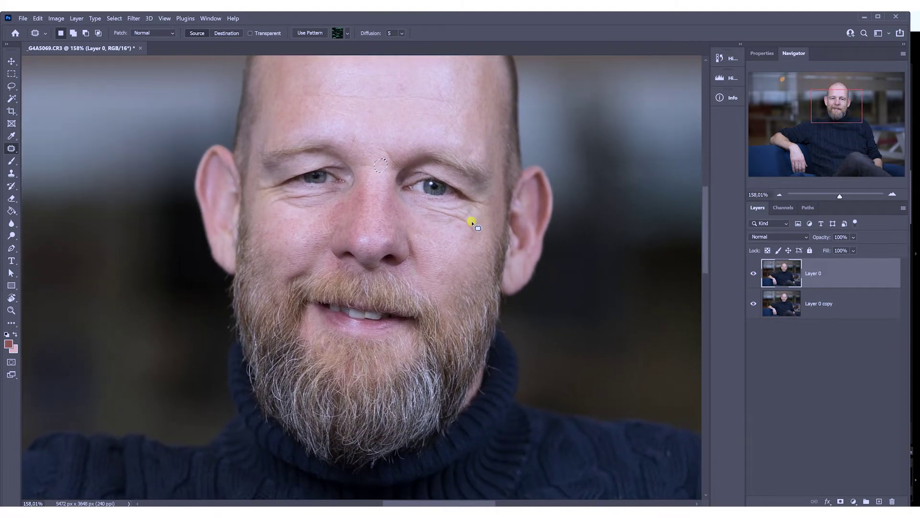
# - Patch the skin spots on the cheek beneath the man's left eye
pyautogui.moveTo(461, 232); pyautogui.dragTo(461, 242)
pyautogui.click(438, 297)
pyautogui.moveTo(455, 261)
pyautogui.mouseDown()
pyautogui.moveTo(447, 266)
pyautogui.moveTo(476, 205)
pyautogui.moveTo(473, 221)
pyautogui.mouseUp()
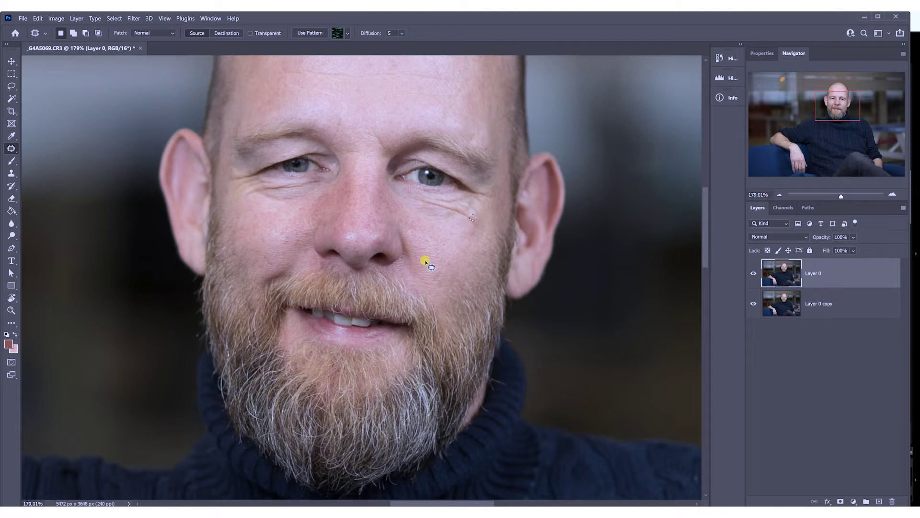
pyautogui.click(425, 263)
# - Patch the blemish on the side of the nose near the man's left nostril and clear the selection
pyautogui.moveTo(383, 244)
pyautogui.mouseDown()
pyautogui.moveTo(374, 246)
pyautogui.moveTo(366, 228)
pyautogui.moveTo(385, 250)
pyautogui.mouseUp()
pyautogui.click(389, 261)
pyautogui.scroll(3, 405, 247)
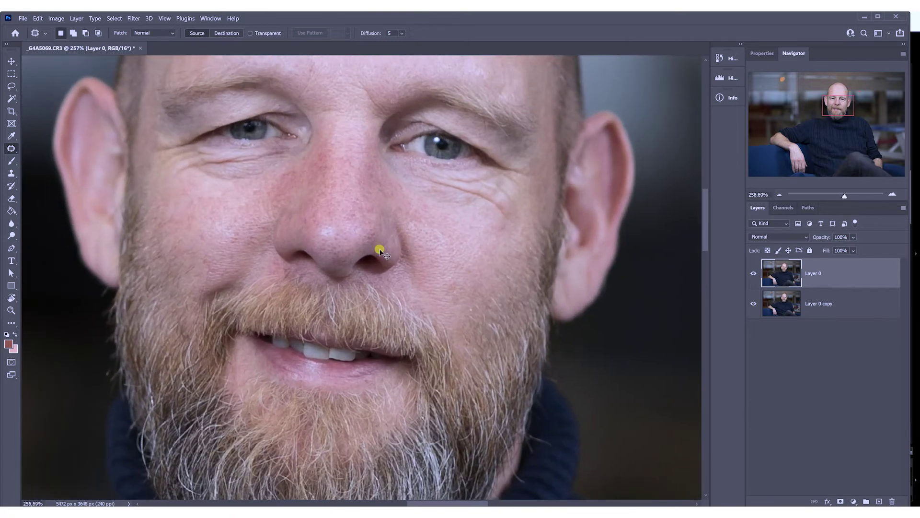
pyautogui.moveTo(368, 226)
pyautogui.mouseDown()
pyautogui.moveTo(386, 267)
pyautogui.moveTo(371, 213)
pyautogui.moveTo(376, 216)
pyautogui.mouseUp()
pyautogui.hotkey('ctrl', 'd')
pyautogui.moveTo(386, 260)
pyautogui.mouseDown()
pyautogui.moveTo(354, 276)
pyautogui.moveTo(369, 263)
pyautogui.moveTo(386, 270)
pyautogui.mouseUp()
# - Toggle the visibility of Layer 0 several times to compare the retouched face with the original
pyautogui.click(754, 273)
pyautogui.click(754, 273)
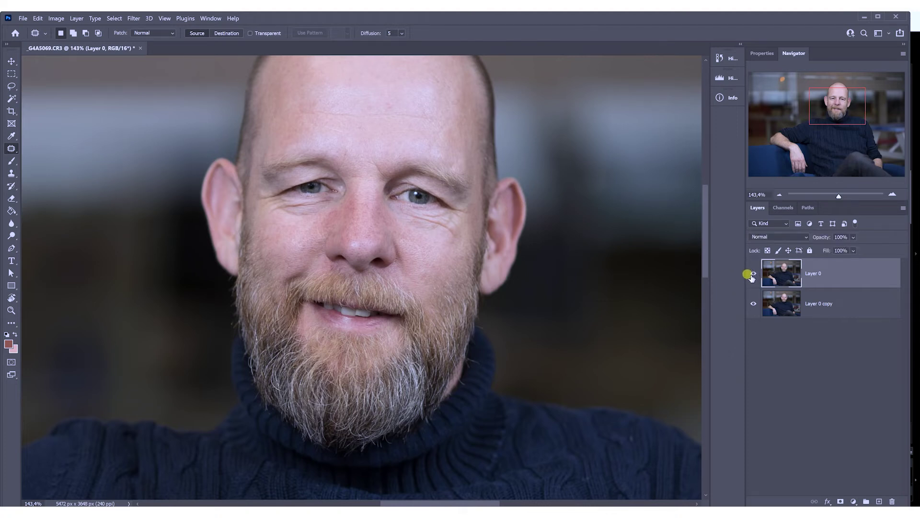
pyautogui.click(753, 274)
pyautogui.click(753, 275)
pyautogui.click(753, 274)
pyautogui.click(753, 275)
# - Lighten the iris and eye white of the man's left eye with the Dodge Tool
pyautogui.click(11, 235)
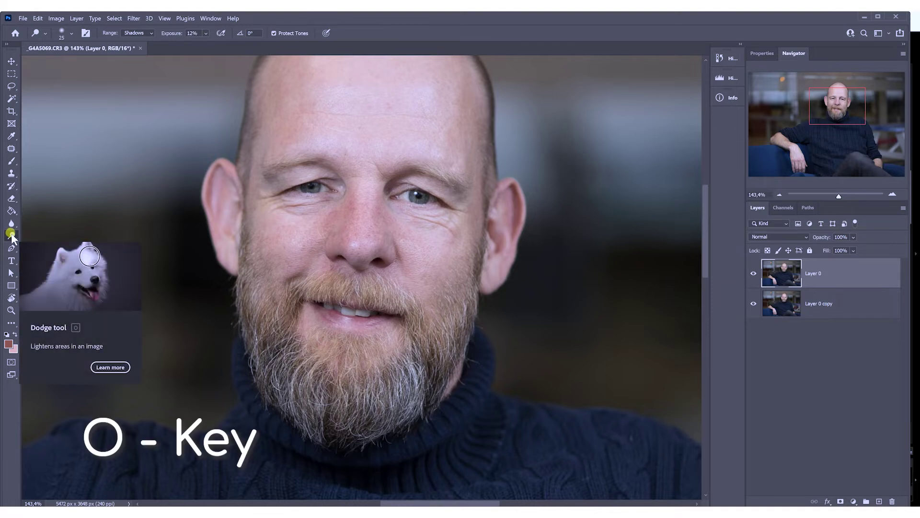
pyautogui.click(12, 238)
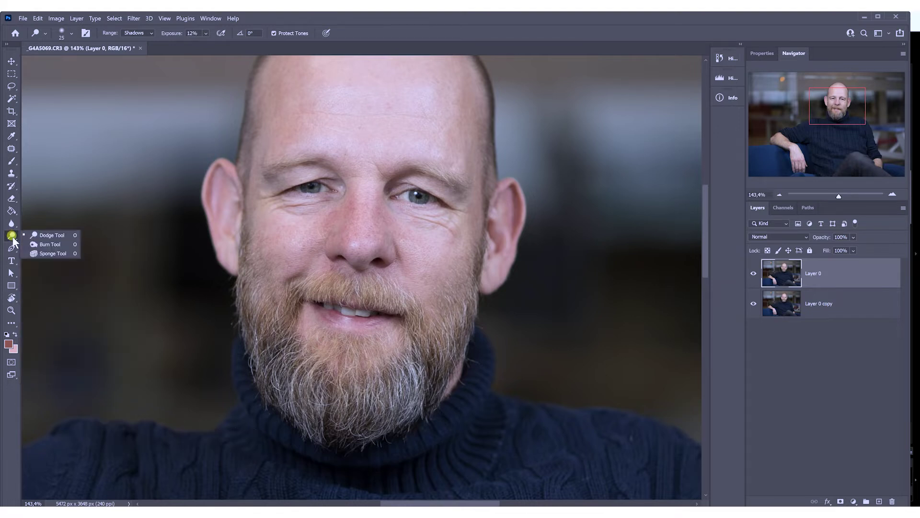
pyautogui.click(46, 236)
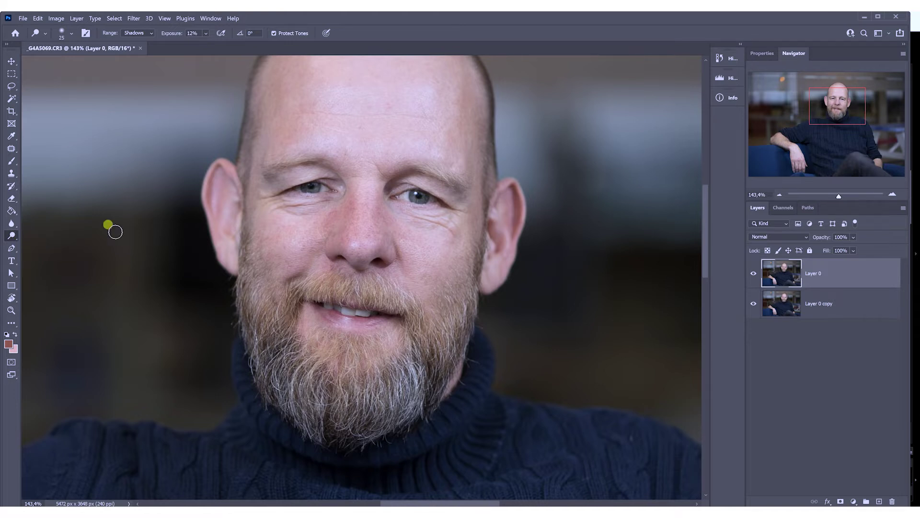
pyautogui.moveTo(418, 187); pyautogui.dragTo(436, 183)
pyautogui.moveTo(375, 208); pyautogui.dragTo(388, 212)
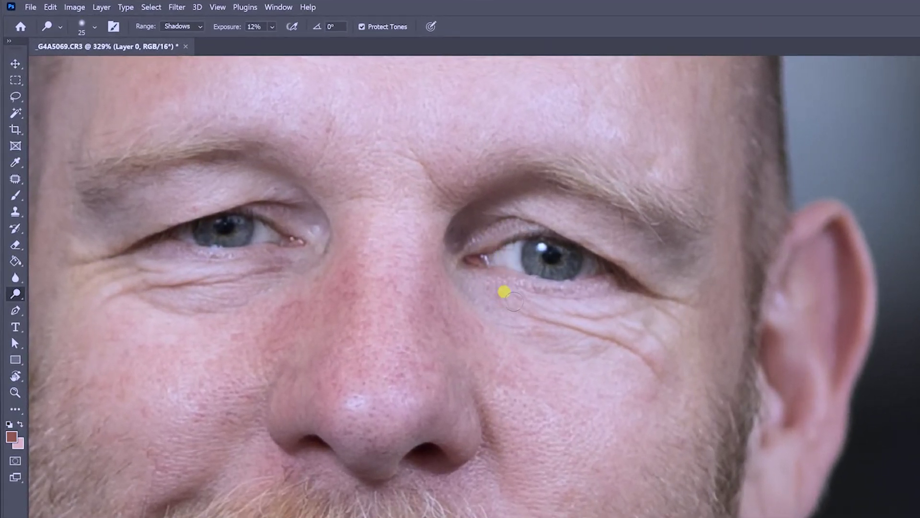
pyautogui.moveTo(611, 252)
pyautogui.mouseDown()
pyautogui.moveTo(581, 271)
pyautogui.moveTo(585, 230)
pyautogui.moveTo(540, 266)
pyautogui.mouseUp()
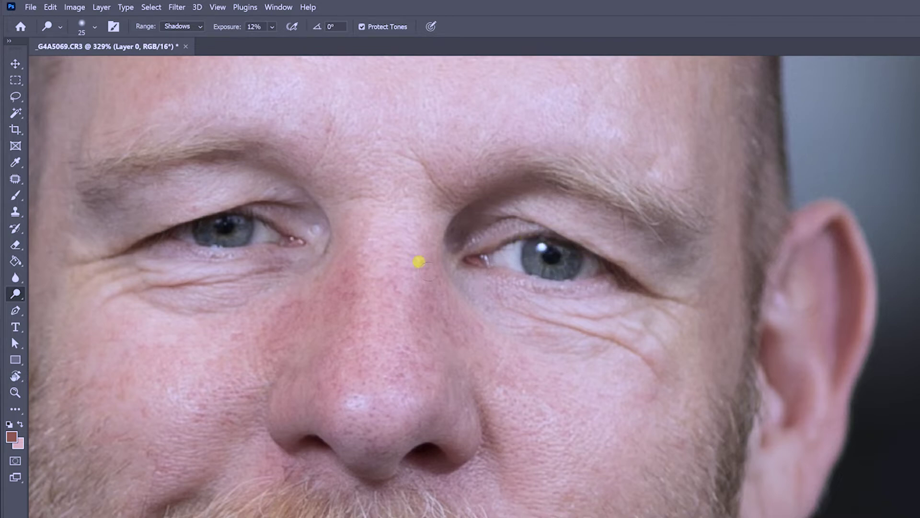
# - Reduce the dodge brush size to 10 and lighten the man's right eye, adding finer strokes on his left eye
pyautogui.moveTo(268, 241)
pyautogui.mouseDown()
pyautogui.moveTo(275, 232)
pyautogui.moveTo(254, 227)
pyautogui.mouseUp()
pyautogui.press('[')
pyautogui.press('[')
pyautogui.moveTo(265, 229)
pyautogui.mouseDown()
pyautogui.moveTo(282, 248)
pyautogui.moveTo(259, 250)
pyautogui.moveTo(266, 227)
pyautogui.moveTo(266, 240)
pyautogui.moveTo(281, 233)
pyautogui.moveTo(281, 248)
pyautogui.moveTo(316, 236)
pyautogui.mouseUp()
pyautogui.moveTo(517, 242)
pyautogui.mouseDown()
pyautogui.moveTo(538, 253)
pyautogui.moveTo(498, 267)
pyautogui.moveTo(590, 279)
pyautogui.moveTo(596, 263)
pyautogui.moveTo(608, 273)
pyautogui.moveTo(587, 283)
pyautogui.moveTo(632, 261)
pyautogui.mouseUp()
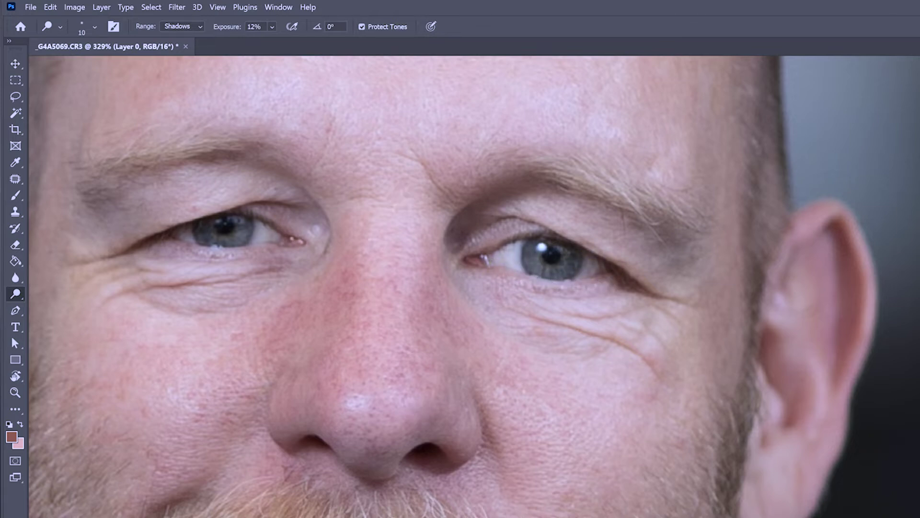
# - Enlarge the dodge brush to 20 and brighten the man's visible teeth
pyautogui.moveTo(519, 415); pyautogui.dragTo(536, 421)
pyautogui.moveTo(553, 391); pyautogui.dragTo(568, 321)
pyautogui.moveTo(617, 367); pyautogui.dragTo(581, 383)
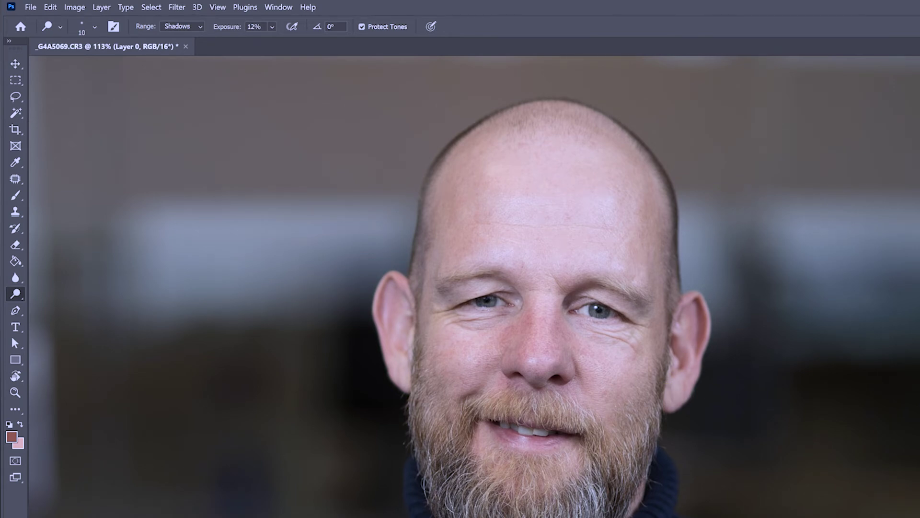
pyautogui.moveTo(530, 462)
pyautogui.mouseDown()
pyautogui.moveTo(569, 448)
pyautogui.moveTo(569, 436)
pyautogui.mouseUp()
pyautogui.moveTo(526, 352)
pyautogui.mouseDown()
pyautogui.moveTo(536, 362)
pyautogui.moveTo(529, 368)
pyautogui.moveTo(446, 331)
pyautogui.moveTo(471, 369)
pyautogui.moveTo(492, 357)
pyautogui.moveTo(488, 390)
pyautogui.moveTo(486, 359)
pyautogui.moveTo(490, 374)
pyautogui.mouseUp()
pyautogui.press(']')
pyautogui.moveTo(483, 363)
pyautogui.mouseDown()
pyautogui.moveTo(488, 353)
pyautogui.moveTo(475, 337)
pyautogui.moveTo(468, 346)
pyautogui.mouseUp()
pyautogui.moveTo(396, 340)
pyautogui.mouseDown()
pyautogui.moveTo(435, 340)
pyautogui.moveTo(421, 332)
pyautogui.moveTo(510, 351)
pyautogui.moveTo(467, 339)
pyautogui.moveTo(486, 351)
pyautogui.mouseUp()
pyautogui.moveTo(434, 330)
pyautogui.mouseDown()
pyautogui.moveTo(528, 354)
pyautogui.moveTo(444, 356)
pyautogui.moveTo(535, 346)
pyautogui.moveTo(550, 359)
pyautogui.moveTo(513, 363)
pyautogui.moveTo(545, 361)
pyautogui.moveTo(429, 335)
pyautogui.moveTo(491, 362)
pyautogui.moveTo(490, 352)
pyautogui.moveTo(414, 343)
pyautogui.moveTo(383, 327)
pyautogui.moveTo(421, 335)
pyautogui.moveTo(409, 344)
pyautogui.moveTo(392, 328)
pyautogui.moveTo(440, 346)
pyautogui.moveTo(515, 349)
pyautogui.moveTo(499, 357)
pyautogui.moveTo(602, 359)
pyautogui.moveTo(512, 369)
pyautogui.moveTo(502, 358)
pyautogui.moveTo(557, 351)
pyautogui.moveTo(464, 354)
pyautogui.moveTo(437, 341)
pyautogui.moveTo(504, 351)
pyautogui.moveTo(422, 329)
pyautogui.mouseUp()
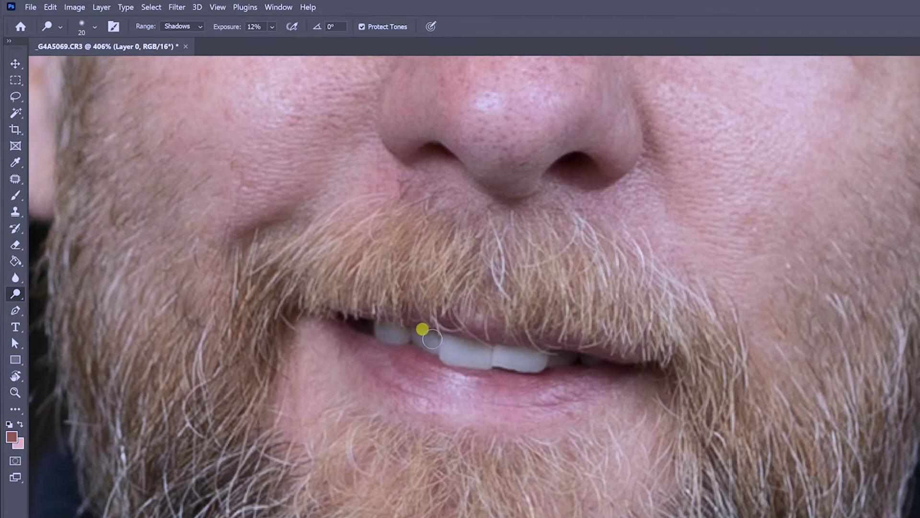
pyautogui.moveTo(586, 370); pyautogui.dragTo(557, 377)
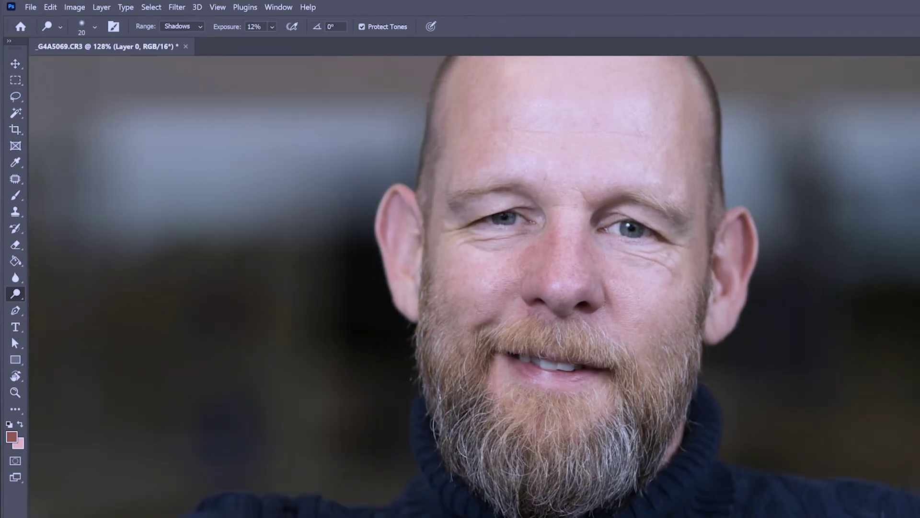
pyautogui.moveTo(728, 404)
pyautogui.mouseDown()
pyautogui.moveTo(717, 416)
pyautogui.moveTo(708, 479)
pyautogui.moveTo(626, 437)
pyautogui.mouseUp()
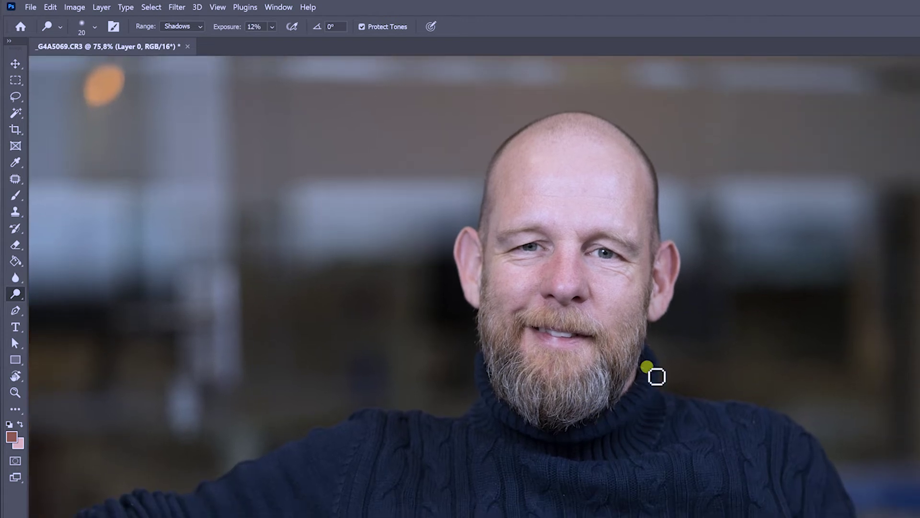
pyautogui.moveTo(670, 255); pyautogui.dragTo(671, 320)
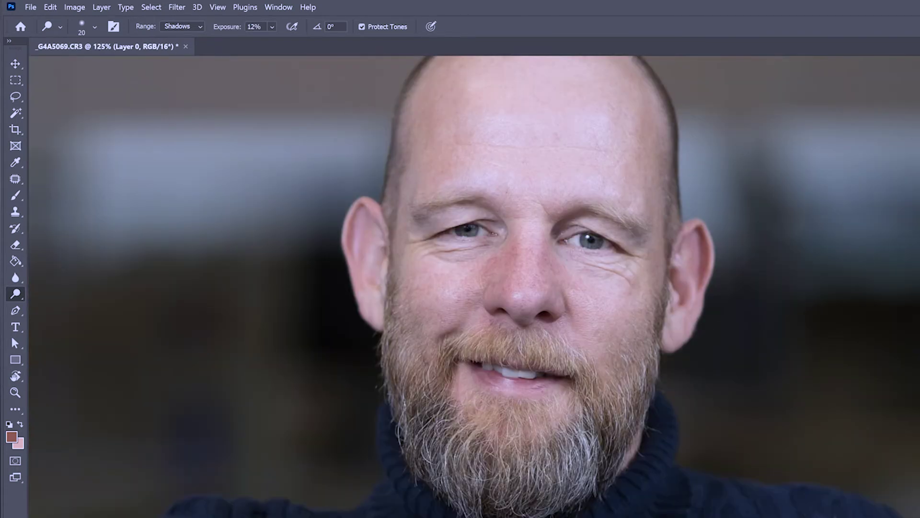
pyautogui.moveTo(603, 258)
pyautogui.mouseDown()
pyautogui.moveTo(622, 272)
pyautogui.moveTo(591, 254)
pyautogui.moveTo(626, 287)
pyautogui.moveTo(608, 277)
pyautogui.moveTo(601, 255)
pyautogui.mouseUp()
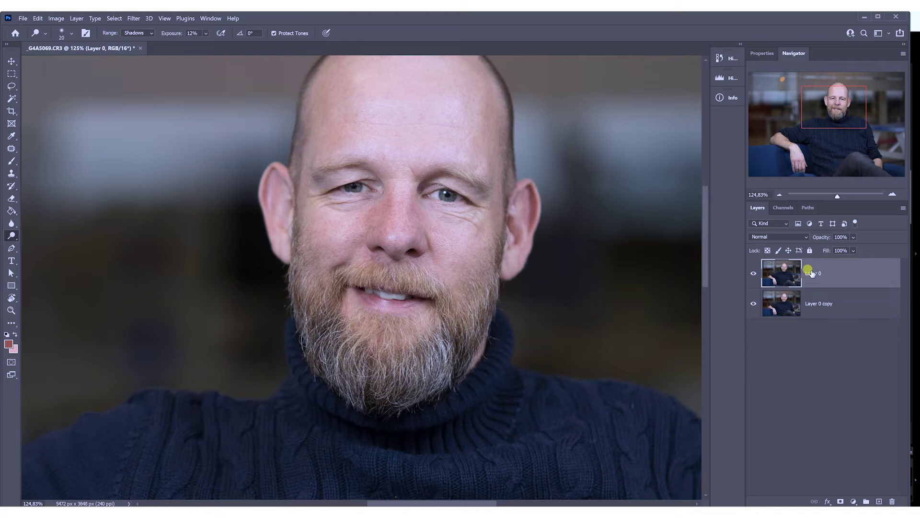
# - Duplicate Layer 0 above the original and convert the copy to a smart object
pyautogui.moveTo(813, 275); pyautogui.dragTo(813, 267)
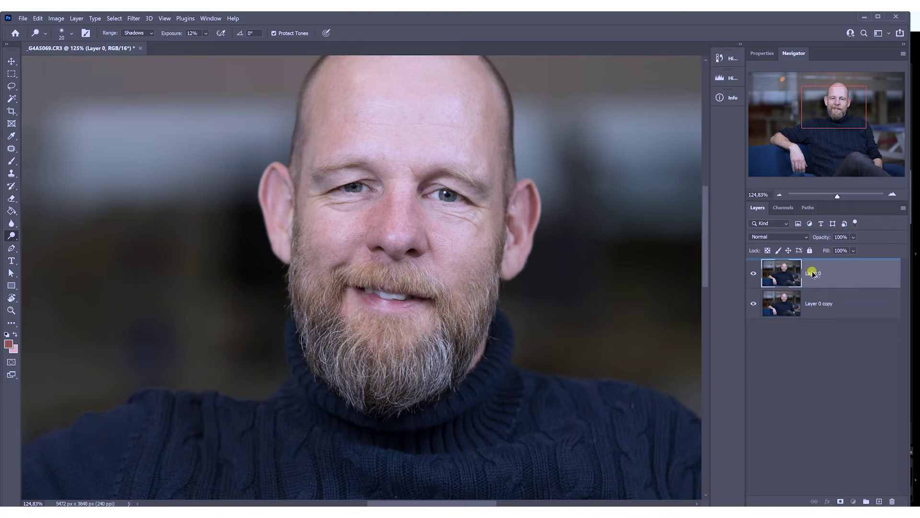
pyautogui.moveTo(813, 264); pyautogui.dragTo(814, 265)
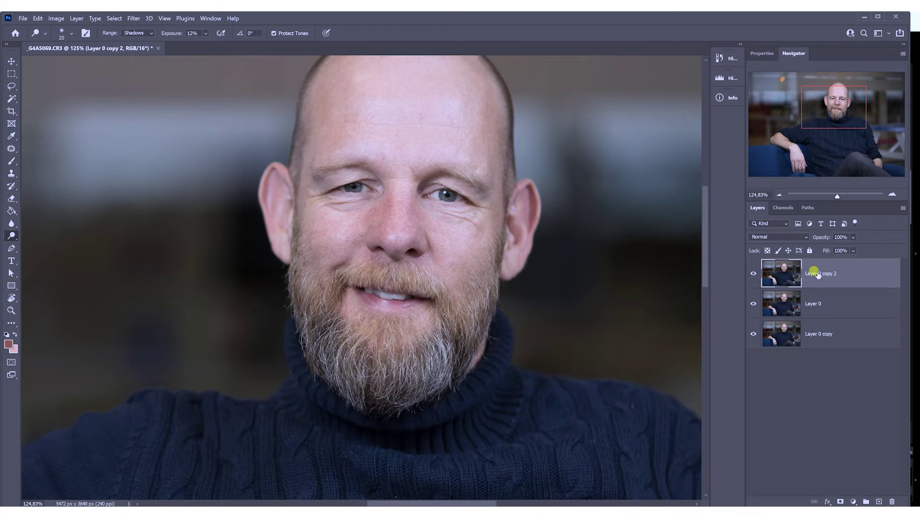
pyautogui.rightClick(826, 278)
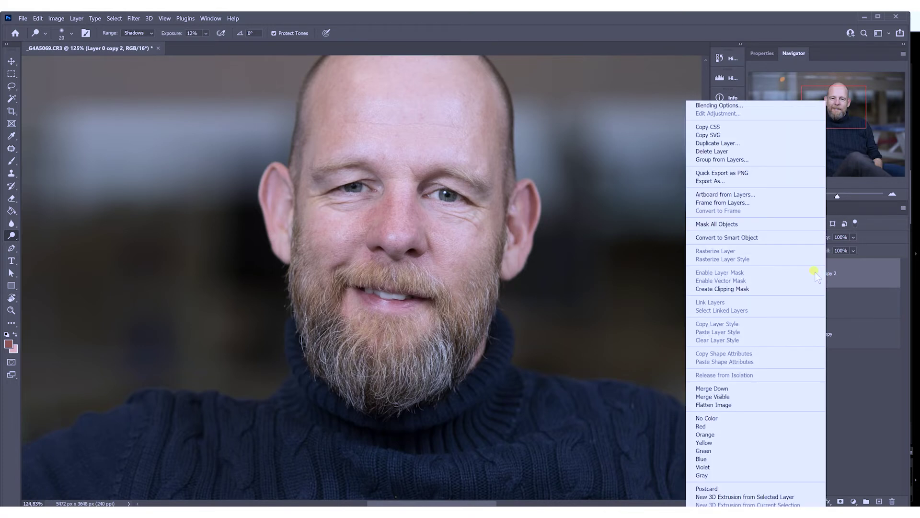
pyautogui.click(771, 237)
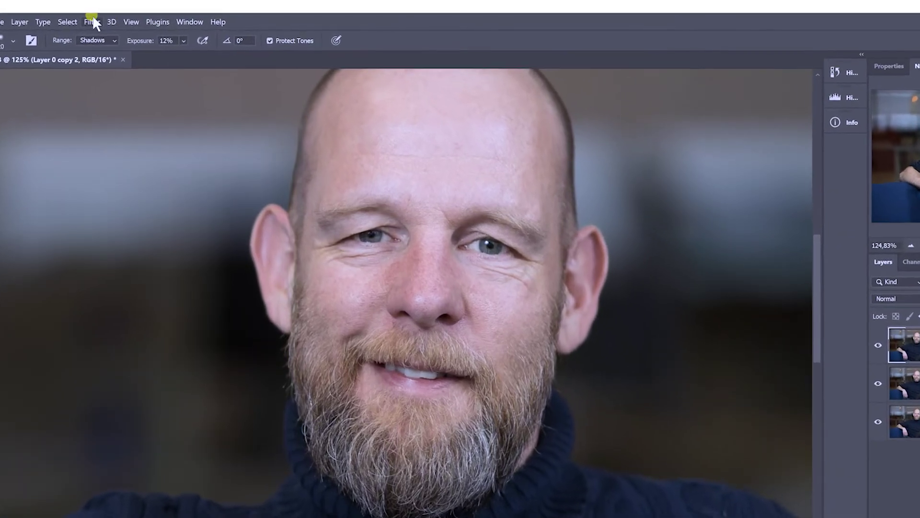
# - Apply a High Pass filter with a radius of about 1.7 pixels to the smart object and set its blend mode to Overlay
pyautogui.click(92, 22)
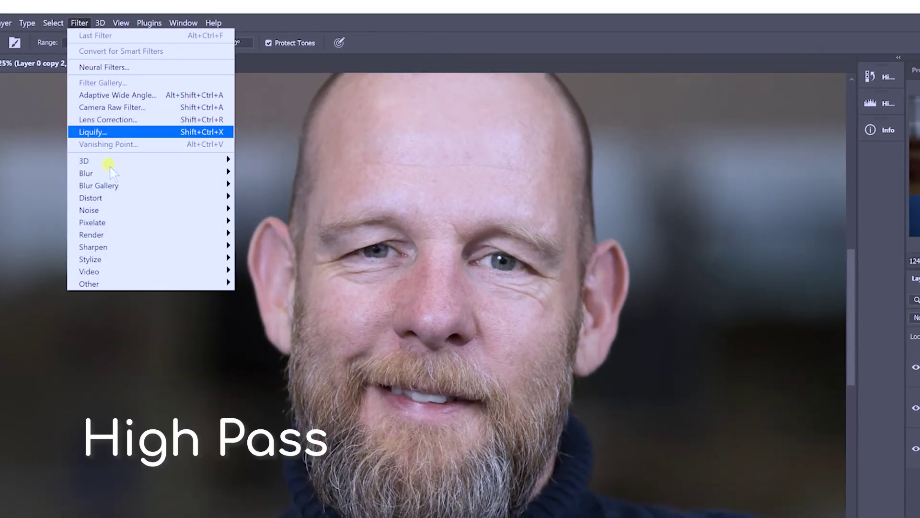
pyautogui.moveTo(168, 266)
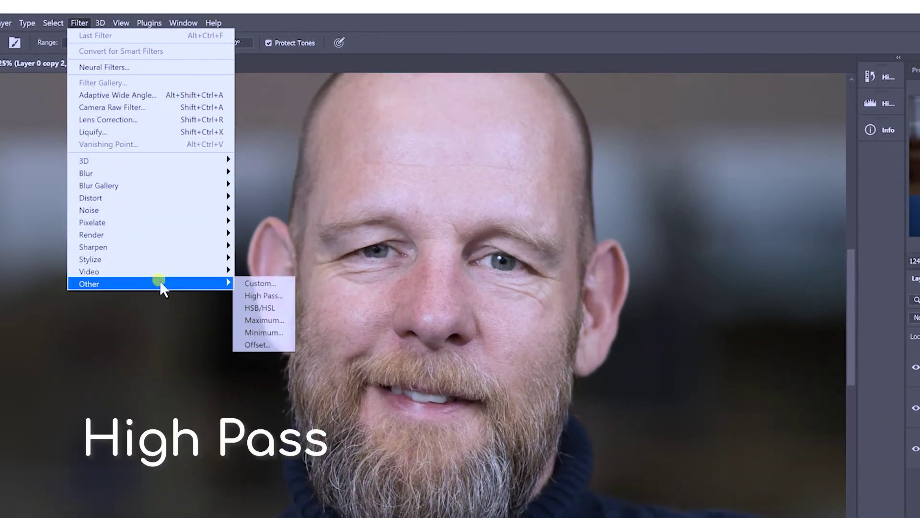
pyautogui.click(266, 295)
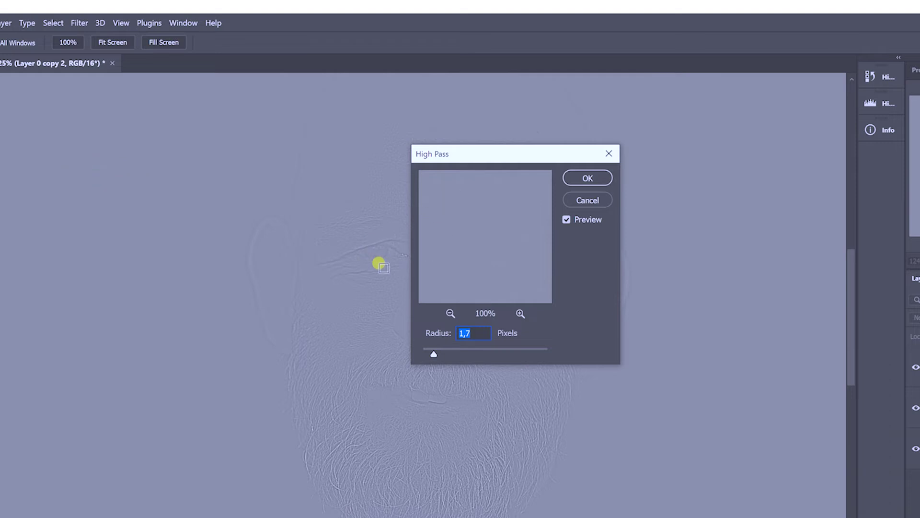
pyautogui.click(370, 265)
pyautogui.click(377, 476)
pyautogui.click(369, 271)
pyautogui.moveTo(434, 354)
pyautogui.mouseDown()
pyautogui.moveTo(450, 357)
pyautogui.moveTo(433, 358)
pyautogui.mouseUp()
pyautogui.click(588, 178)
pyautogui.press('o')
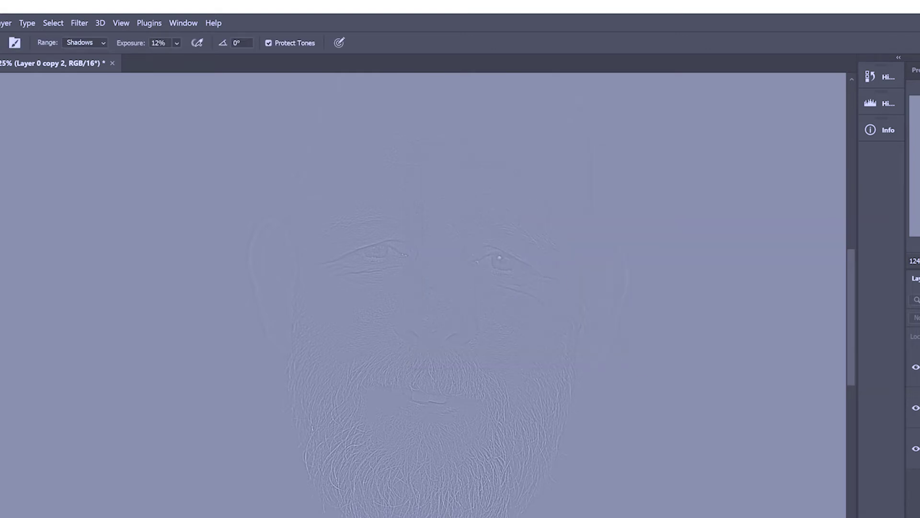
pyautogui.click(916, 318)
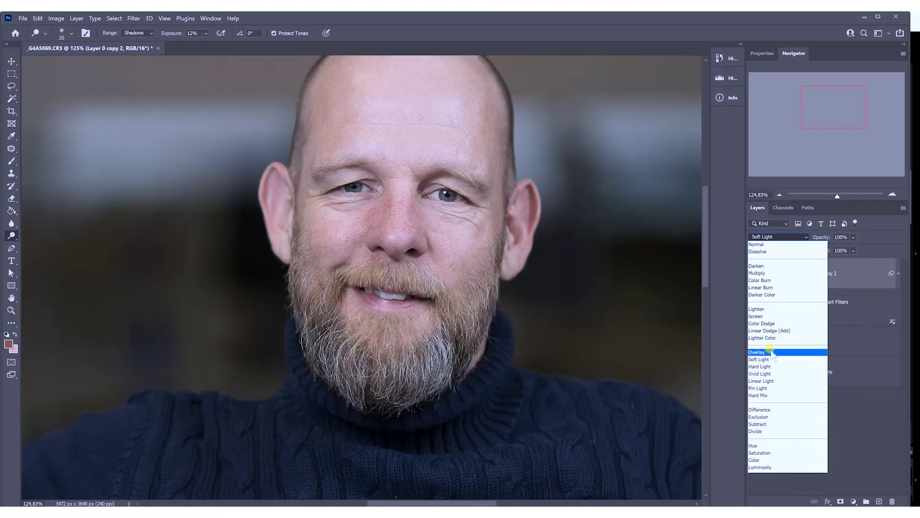
pyautogui.click(762, 353)
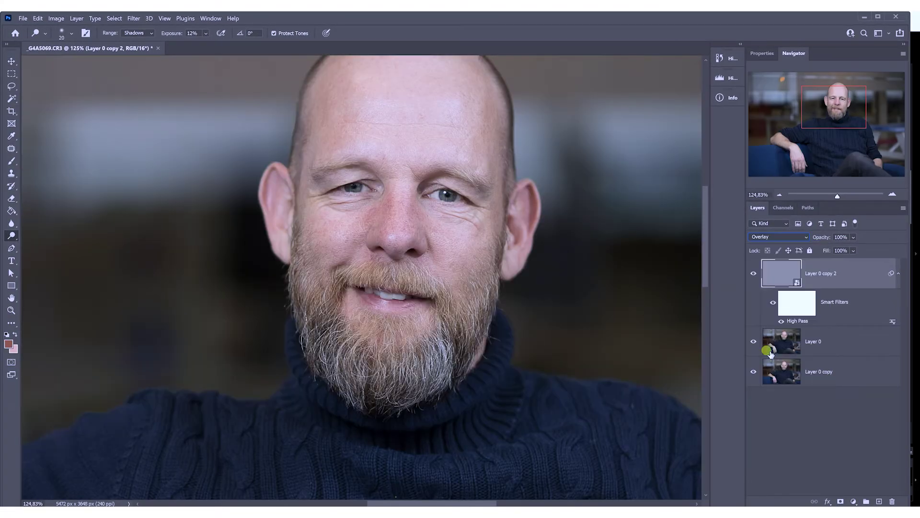
# - Add an empty layer directly above Layer 0 and clip the High Pass layer to it
pyautogui.click(813, 344)
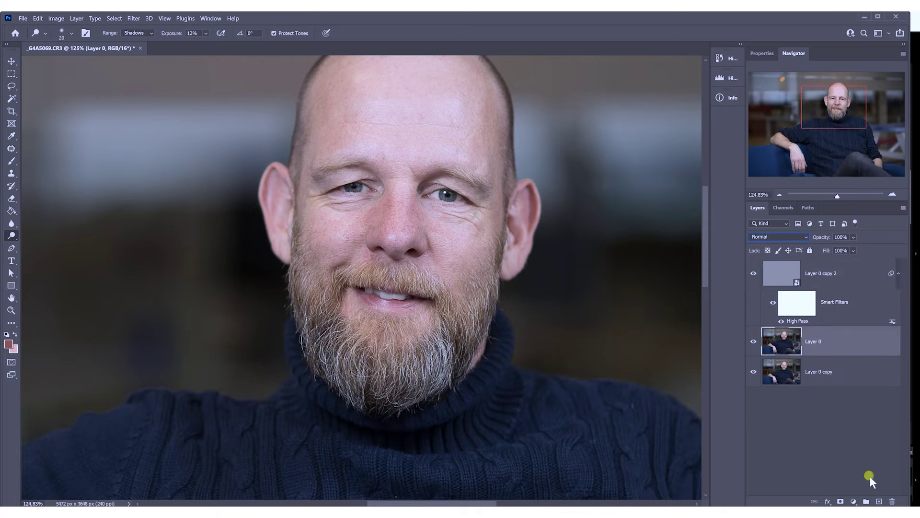
pyautogui.click(878, 501)
pyautogui.moveTo(820, 322)
pyautogui.mouseDown()
pyautogui.moveTo(816, 331)
pyautogui.moveTo(801, 326)
pyautogui.moveTo(828, 325)
pyautogui.mouseUp()
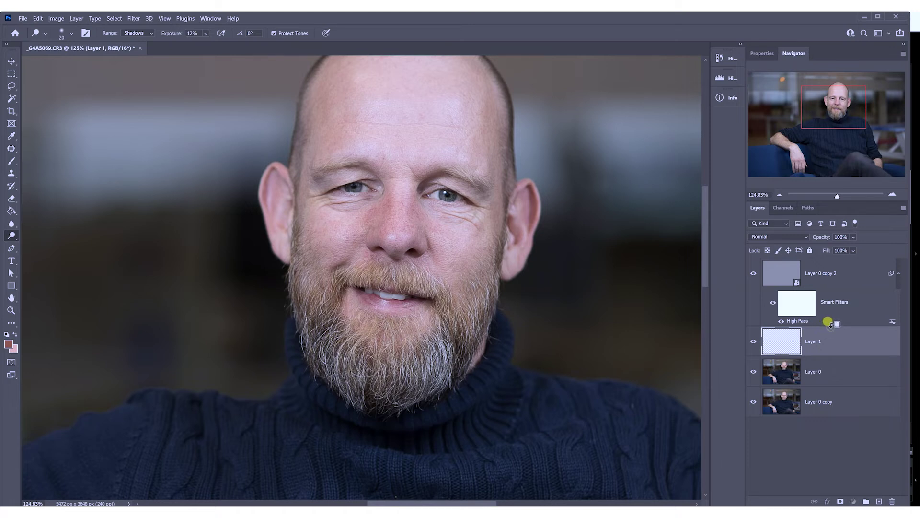
pyautogui.keyDown('alt'); pyautogui.click(828, 324); pyautogui.keyUp('alt')
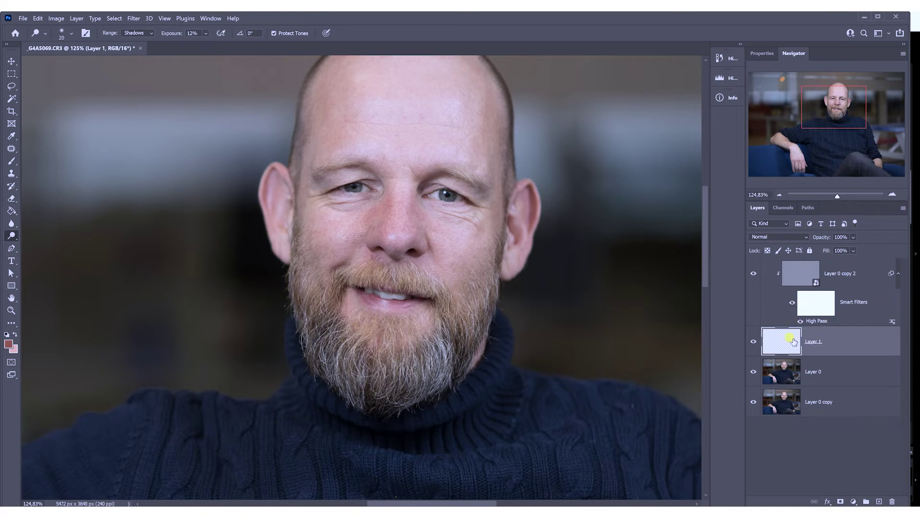
# - Paint sampled skin tone beneath the man's left eye on the empty layer, using a brush of size 40
pyautogui.moveTo(457, 218)
pyautogui.mouseDown()
pyautogui.moveTo(472, 220)
pyautogui.moveTo(466, 213)
pyautogui.mouseUp()
pyautogui.press('b')
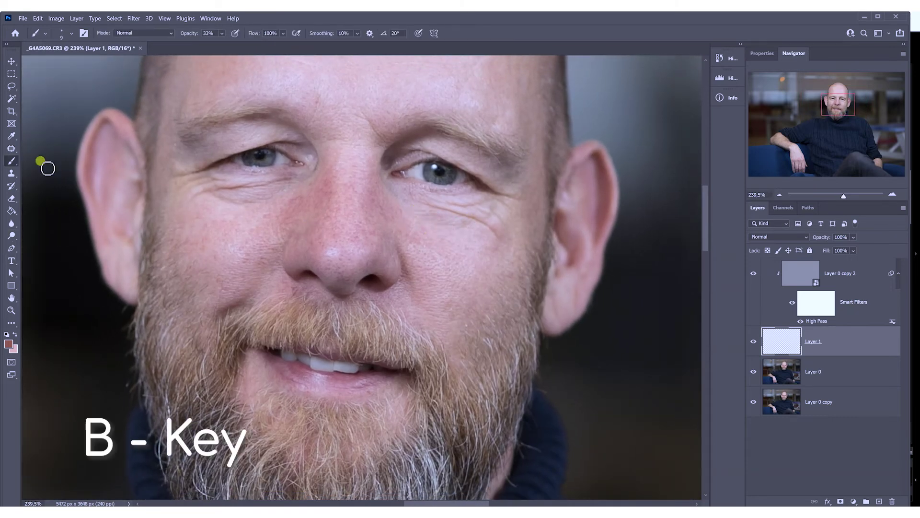
pyautogui.moveTo(10, 162)
pyautogui.mouseDown()
pyautogui.moveTo(44, 159)
pyautogui.moveTo(51, 188)
pyautogui.moveTo(52, 162)
pyautogui.moveTo(11, 163)
pyautogui.moveTo(44, 163)
pyautogui.mouseUp()
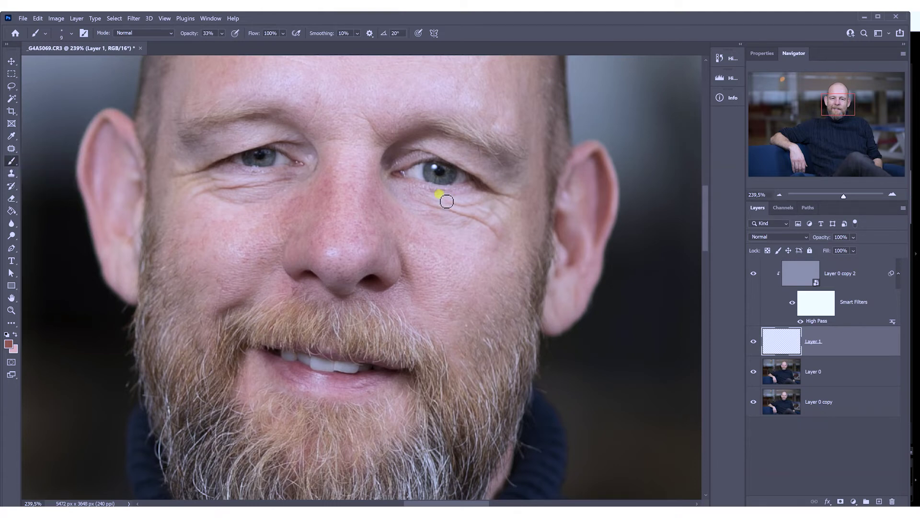
pyautogui.press(']')
pyautogui.press(']')
pyautogui.press(']')
pyautogui.moveTo(413, 215)
pyautogui.mouseDown()
pyautogui.moveTo(465, 216)
pyautogui.moveTo(474, 216)
pyautogui.moveTo(429, 203)
pyautogui.moveTo(479, 207)
pyautogui.moveTo(438, 198)
pyautogui.moveTo(456, 202)
pyautogui.mouseUp()
pyautogui.keyDown('alt'); pyautogui.click(460, 206); pyautogui.keyUp('alt')
pyautogui.moveTo(400, 191)
pyautogui.mouseDown()
pyautogui.moveTo(490, 220)
pyautogui.moveTo(435, 202)
pyautogui.mouseUp()
pyautogui.moveTo(386, 185)
pyautogui.mouseDown()
pyautogui.moveTo(453, 218)
pyautogui.moveTo(445, 235)
pyautogui.mouseUp()
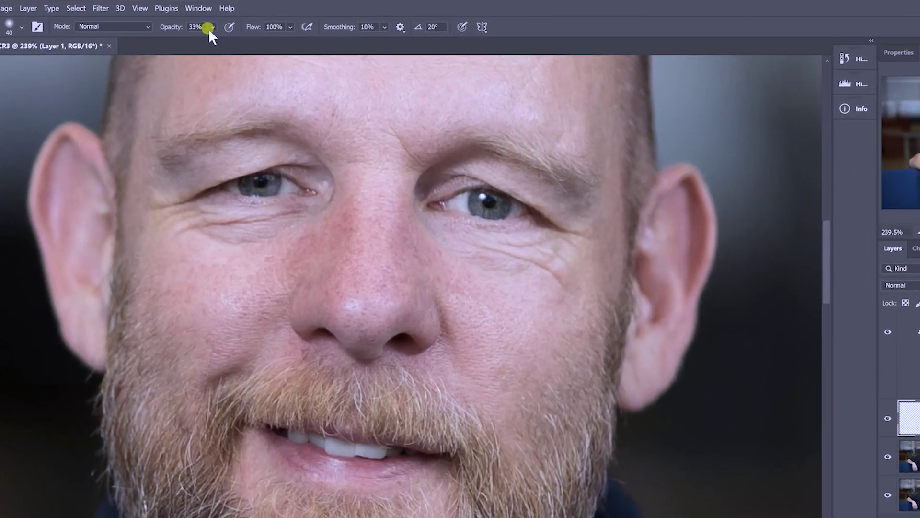
# - Set the brush opacity to 9% and softly paint over the wrinkles beneath the man's left eye, comparing with the layer hidden
pyautogui.click(211, 27)
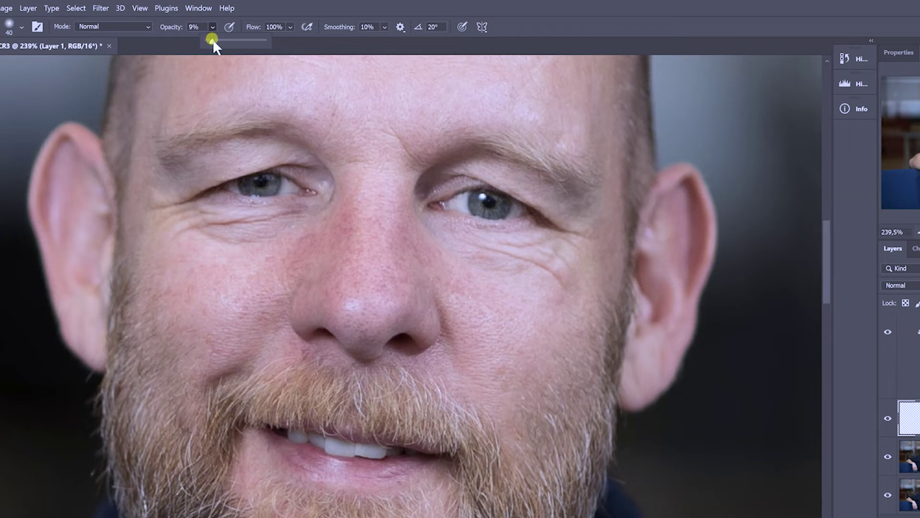
pyautogui.moveTo(467, 231)
pyautogui.mouseDown()
pyautogui.moveTo(545, 272)
pyautogui.moveTo(538, 260)
pyautogui.moveTo(444, 230)
pyautogui.moveTo(554, 218)
pyautogui.moveTo(483, 235)
pyautogui.mouseUp()
pyautogui.moveTo(525, 300); pyautogui.dragTo(482, 294)
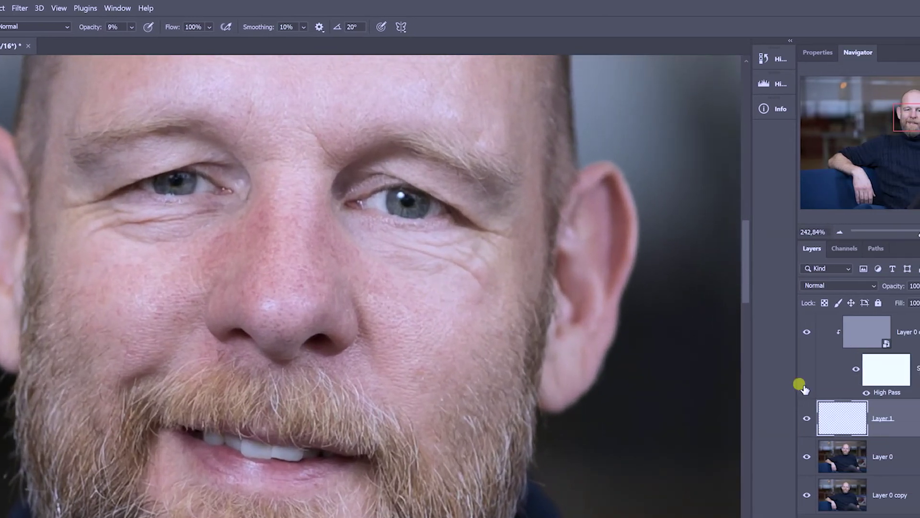
pyautogui.click(806, 420)
pyautogui.click(806, 420)
# - Sample nearby skin tone and paint over the lines beneath and beside the man's right eye
pyautogui.moveTo(158, 209); pyautogui.dragTo(153, 208)
pyautogui.keyDown('alt'); pyautogui.click(158, 211); pyautogui.keyUp('alt')
pyautogui.moveTo(134, 201)
pyautogui.mouseDown()
pyautogui.moveTo(118, 212)
pyautogui.moveTo(110, 201)
pyautogui.moveTo(134, 209)
pyautogui.moveTo(108, 201)
pyautogui.moveTo(141, 210)
pyautogui.moveTo(100, 202)
pyautogui.moveTo(171, 205)
pyautogui.moveTo(198, 197)
pyautogui.moveTo(112, 208)
pyautogui.moveTo(221, 189)
pyautogui.moveTo(148, 203)
pyautogui.moveTo(212, 193)
pyautogui.moveTo(191, 212)
pyautogui.moveTo(91, 195)
pyautogui.moveTo(162, 225)
pyautogui.moveTo(94, 212)
pyautogui.moveTo(183, 220)
pyautogui.moveTo(149, 225)
pyautogui.moveTo(208, 208)
pyautogui.moveTo(232, 184)
pyautogui.moveTo(223, 201)
pyautogui.moveTo(160, 221)
pyautogui.moveTo(80, 197)
pyautogui.mouseUp()
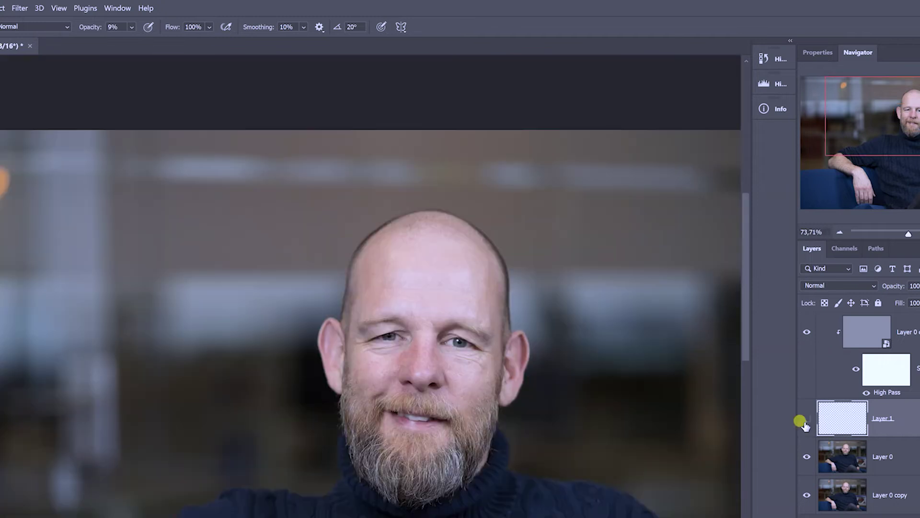
# - Toggle the visibility of Layer 1 several times to compare the smoothed skin around the eyes, leaving the layer shown
pyautogui.click(806, 422)
pyautogui.click(805, 422)
pyautogui.click(806, 423)
pyautogui.click(806, 422)
pyautogui.click(805, 422)
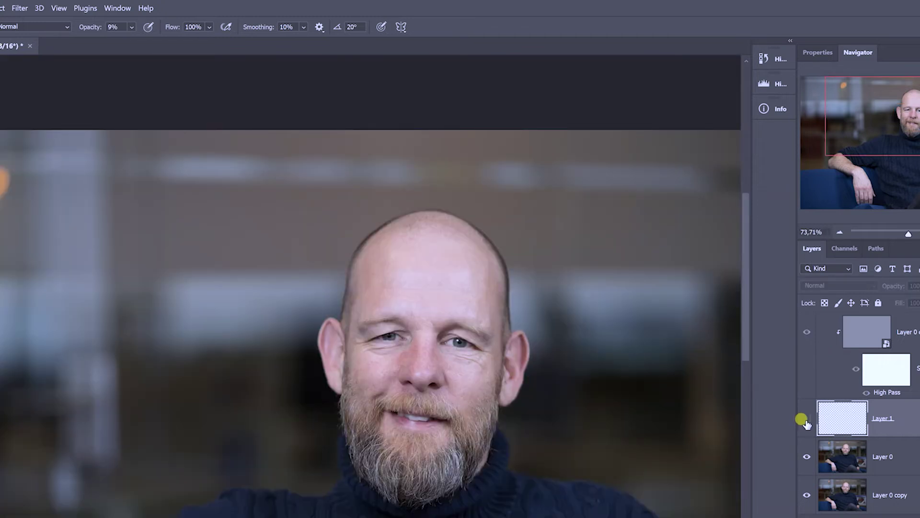
pyautogui.scroll(5, 479, 355)
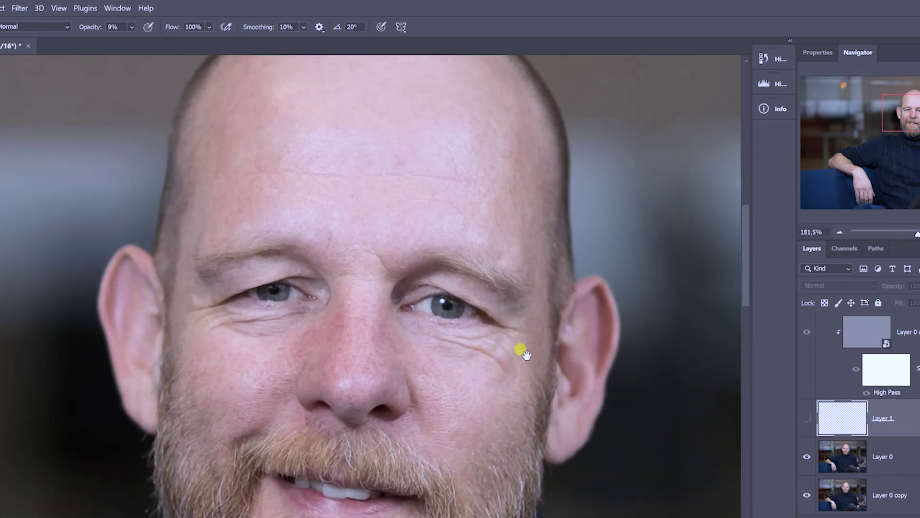
pyautogui.click(806, 418)
# - Even out the forehead skin on Layer 1 with the low-opacity brush, toggling the layer's visibility to compare
pyautogui.moveTo(414, 189); pyautogui.dragTo(375, 230)
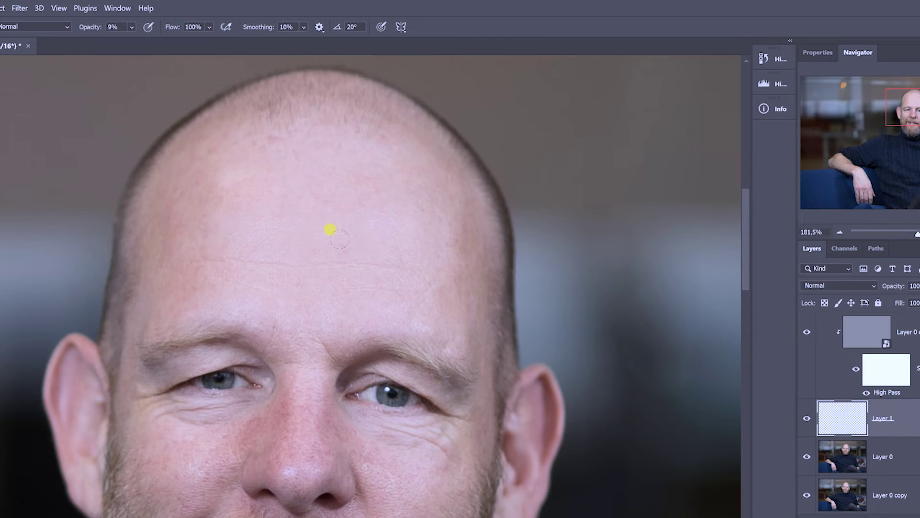
pyautogui.click(805, 419)
pyautogui.click(805, 419)
pyautogui.moveTo(602, 370); pyautogui.dragTo(565, 390)
pyautogui.click(805, 419)
pyautogui.click(805, 419)
pyautogui.moveTo(581, 391); pyautogui.dragTo(483, 292)
pyautogui.moveTo(408, 246); pyautogui.dragTo(474, 242)
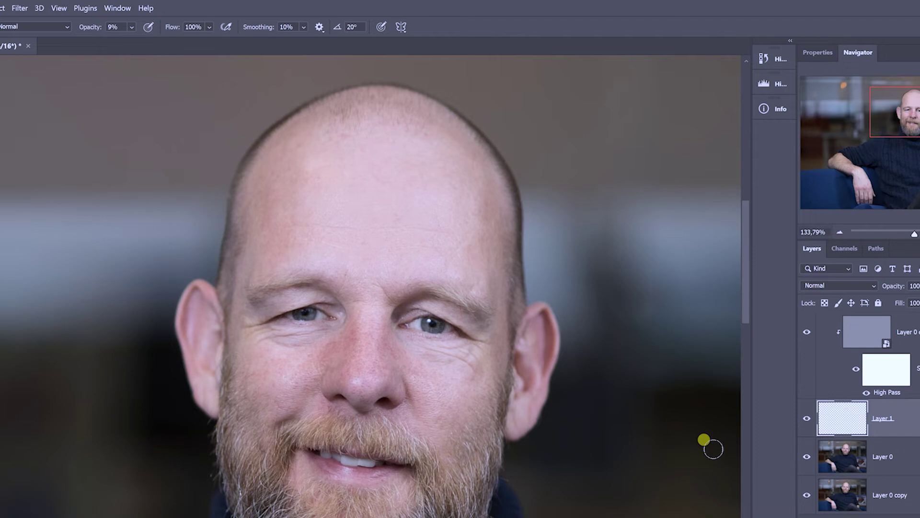
# - Compare the forehead with Layer 1 hidden and shown, sample a forehead skin tone and even out the remaining forehead patches
pyautogui.click(806, 420)
pyautogui.click(806, 421)
pyautogui.click(806, 421)
pyautogui.click(804, 415)
pyautogui.scroll(3, 441, 206)
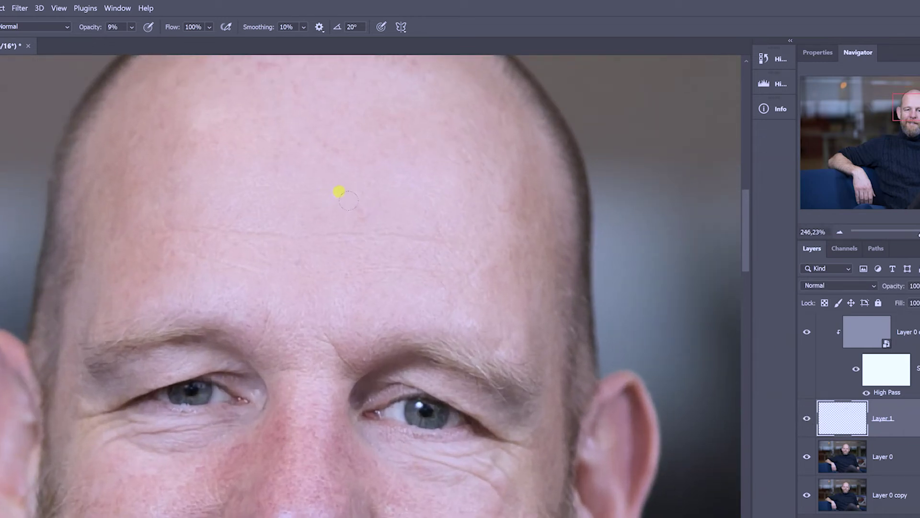
pyautogui.keyDown('alt'); pyautogui.click(324, 204); pyautogui.keyUp('alt')
pyautogui.scroll(-5, 479, 312)
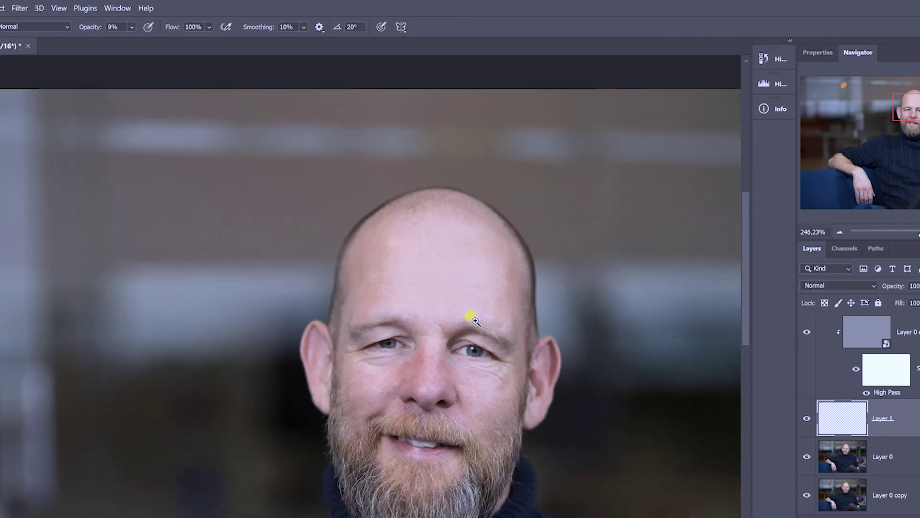
pyautogui.moveTo(469, 424); pyautogui.dragTo(456, 340)
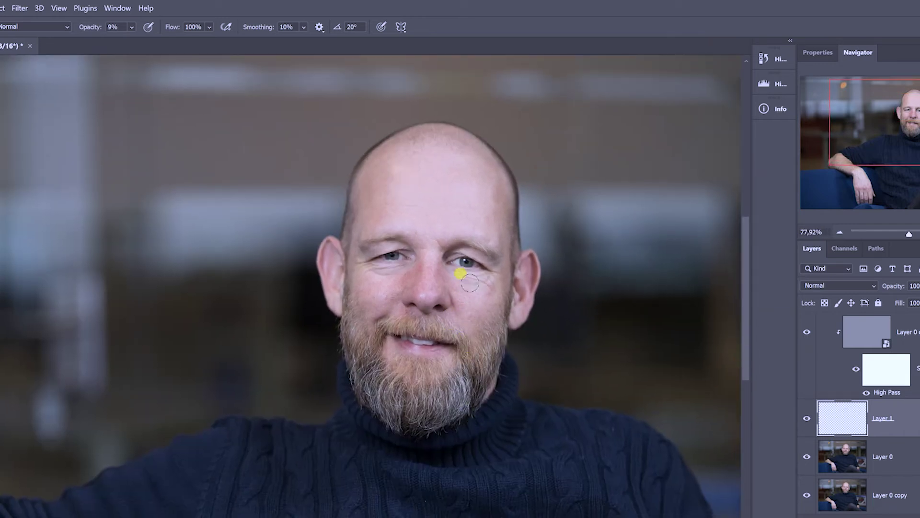
# - Sample skin tone from the bridge of the nose and soften the reddish skin around it, toggling Layer 1's visibility to compare
pyautogui.scroll(3, 421, 271)
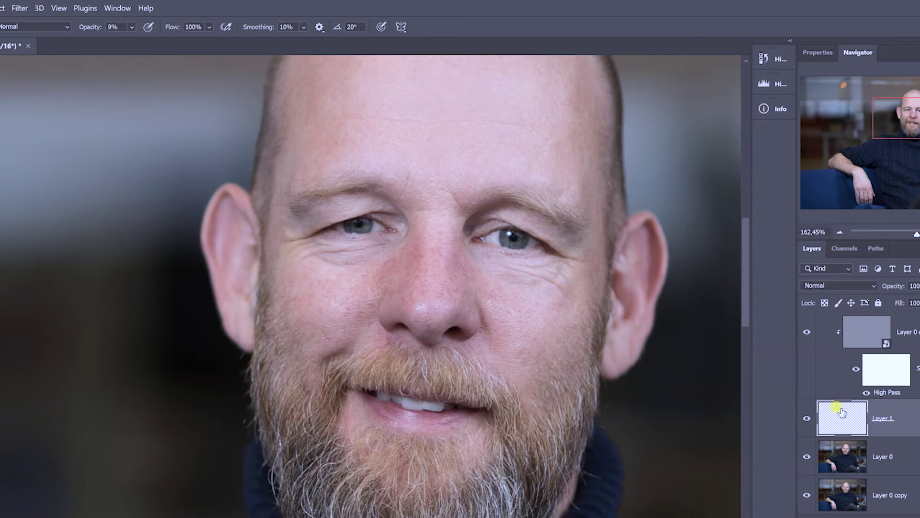
pyautogui.keyDown('alt'); pyautogui.click(434, 231); pyautogui.keyUp('alt')
pyautogui.keyDown('alt'); pyautogui.click(443, 232); pyautogui.keyUp('alt')
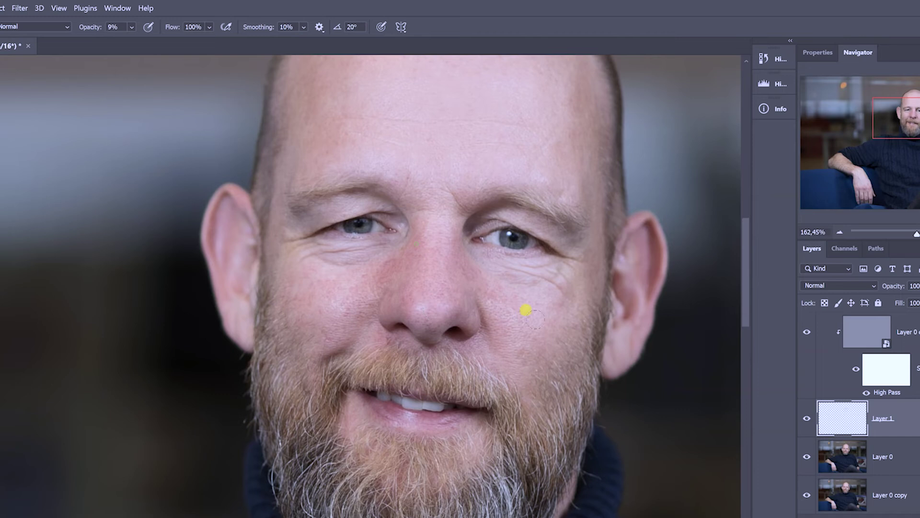
pyautogui.click(807, 418)
pyautogui.click(807, 419)
pyautogui.moveTo(627, 429); pyautogui.dragTo(494, 383)
pyautogui.click(807, 418)
pyautogui.click(806, 419)
pyautogui.moveTo(438, 262); pyautogui.dragTo(455, 256)
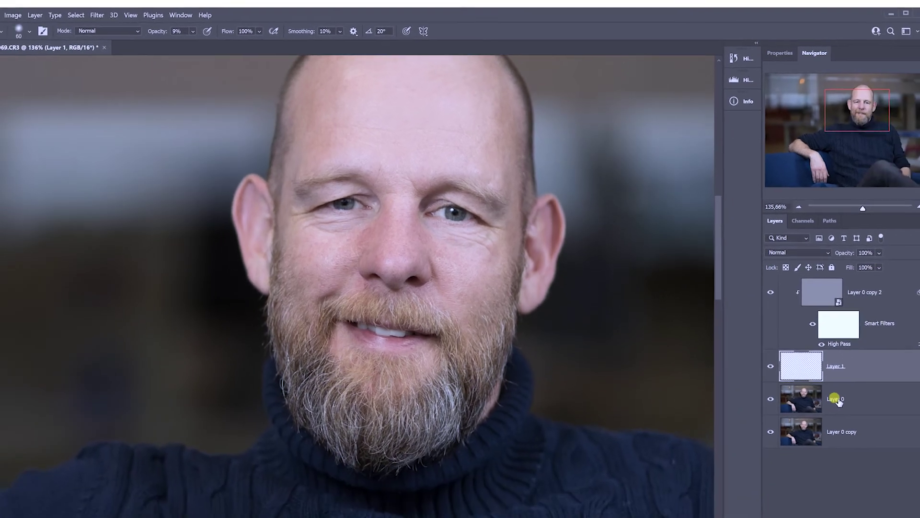
# - Add a new empty layer directly above Layer 0 and choose the Healing Brush Tool
pyautogui.click(846, 457)
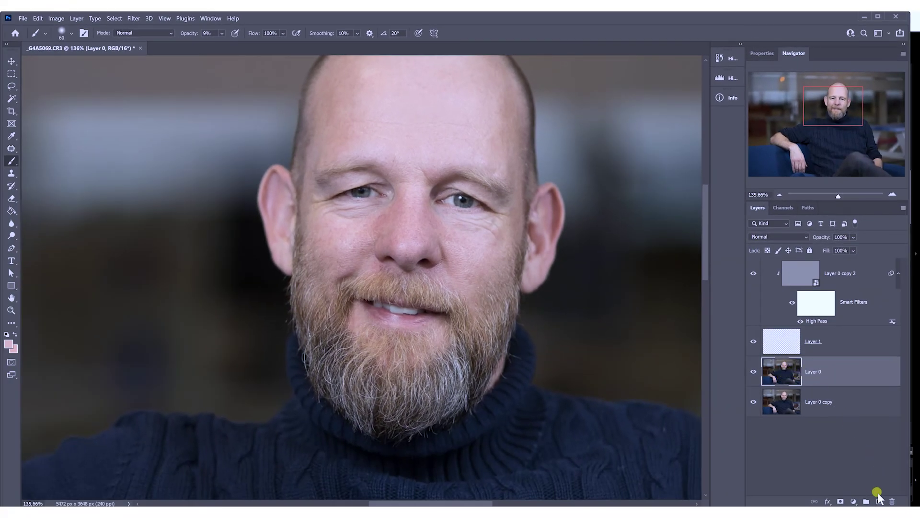
pyautogui.click(879, 501)
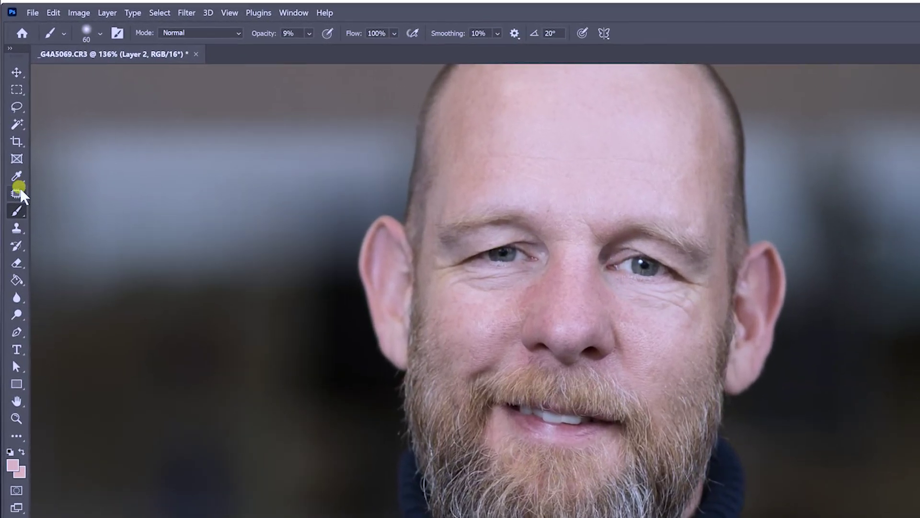
pyautogui.click(18, 192)
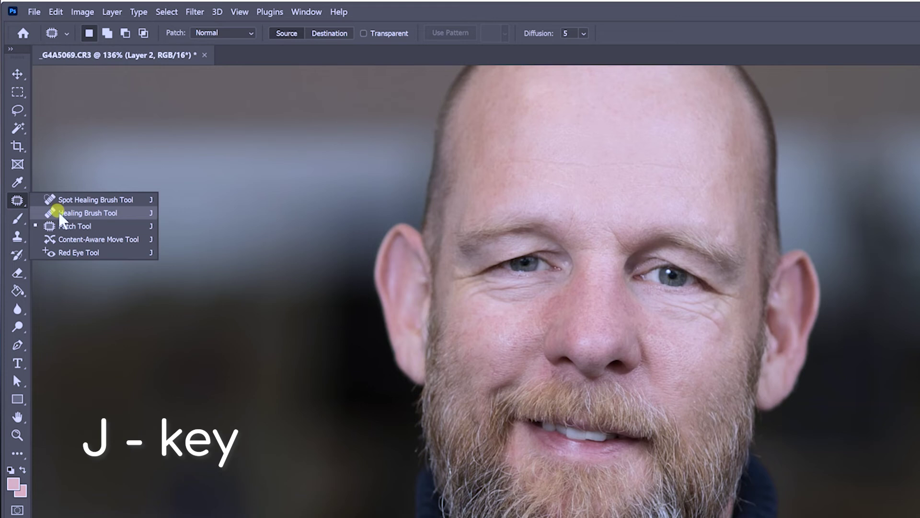
pyautogui.click(61, 214)
pyautogui.moveTo(17, 197); pyautogui.dragTo(72, 232)
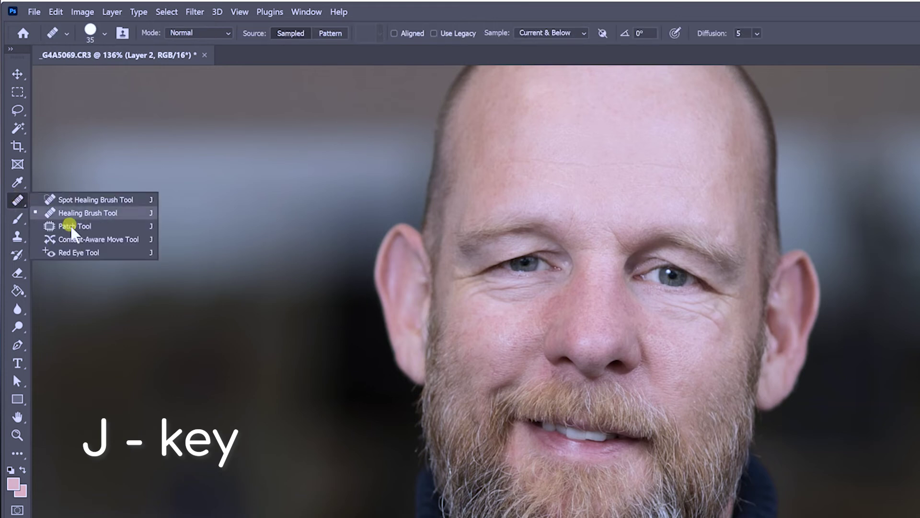
pyautogui.click(67, 213)
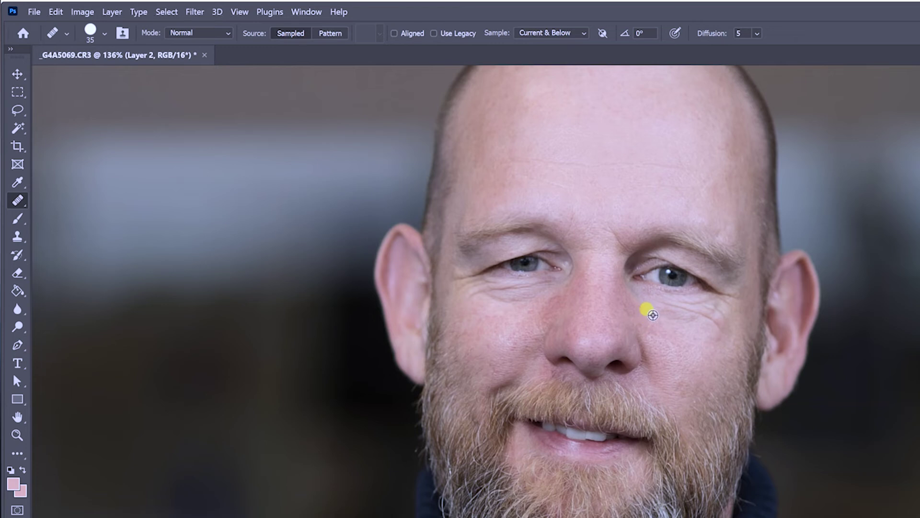
# - Heal the wrinkles beneath the man's left eye and fade the healing stroke to a low opacity
pyautogui.moveTo(657, 305)
pyautogui.mouseDown()
pyautogui.moveTo(728, 339)
pyautogui.moveTo(661, 384)
pyautogui.moveTo(681, 348)
pyautogui.moveTo(678, 394)
pyautogui.moveTo(655, 303)
pyautogui.mouseUp()
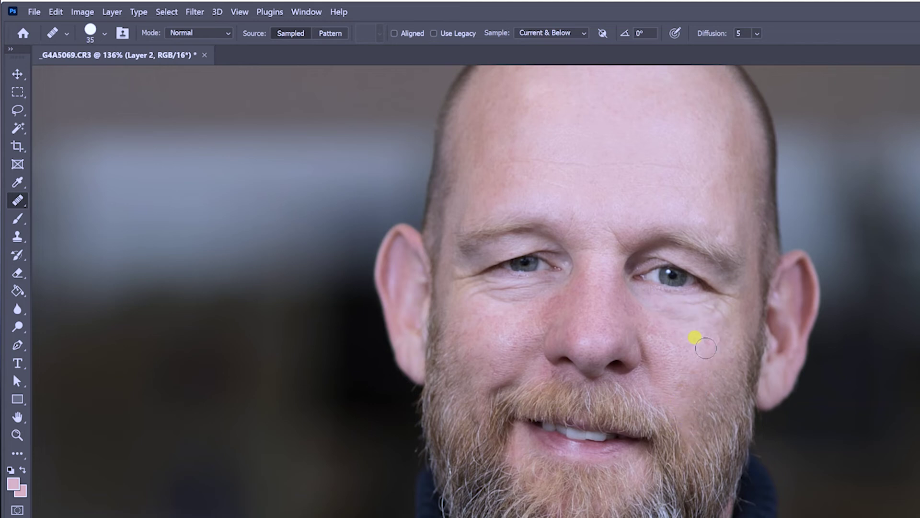
pyautogui.click(71, 12)
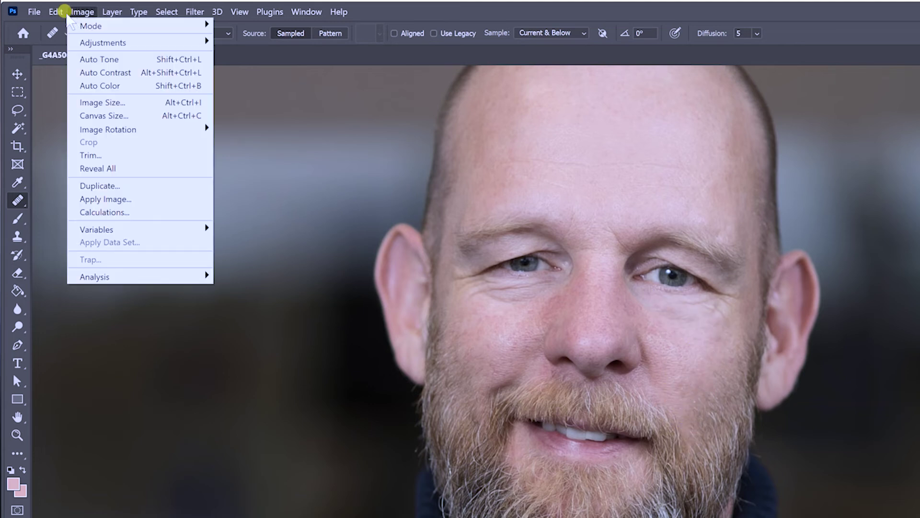
pyautogui.moveTo(57, 12)
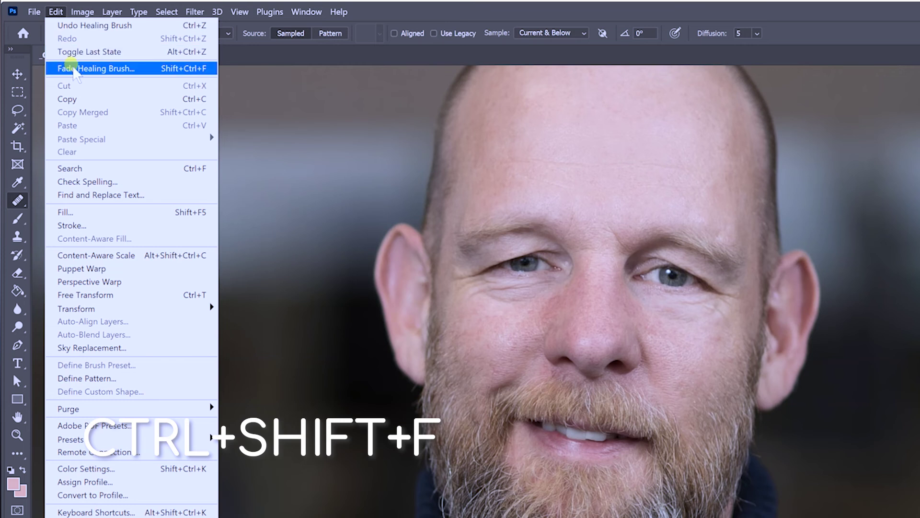
pyautogui.click(603, 18)
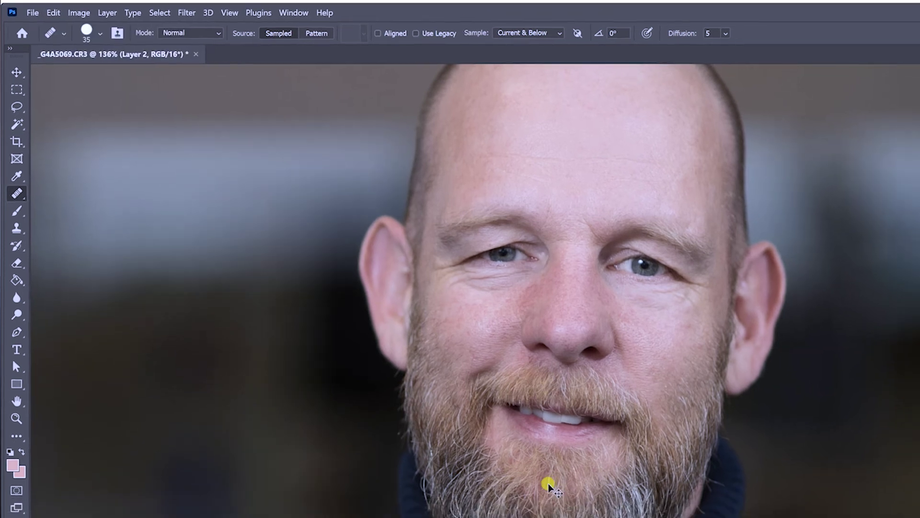
pyautogui.hotkey('ctrl', 'shift', 'f')
pyautogui.moveTo(322, 410); pyautogui.dragTo(561, 286)
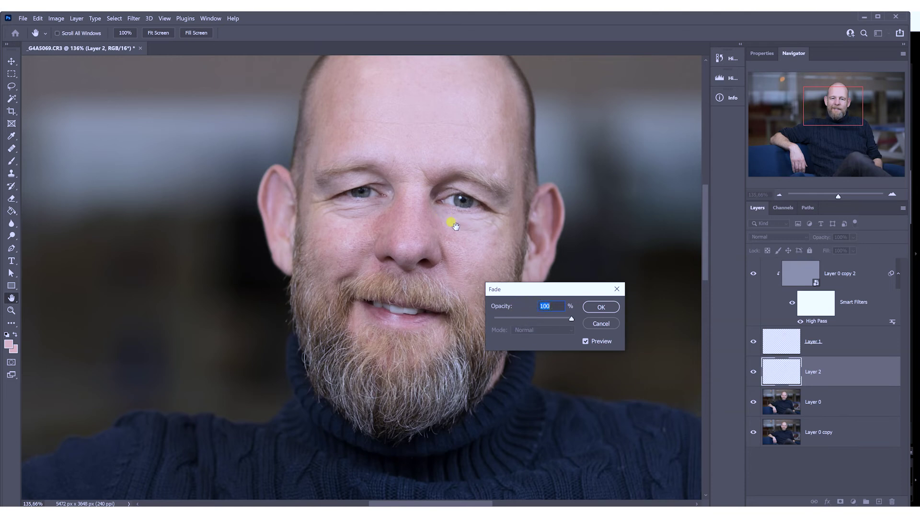
pyautogui.click(533, 317)
pyautogui.moveTo(494, 318); pyautogui.dragTo(520, 318)
pyautogui.click(509, 318)
pyautogui.click(601, 306)
# - Heal the lines beneath the man's right eye and fade the healing stroke to 23% opacity
pyautogui.press('j')
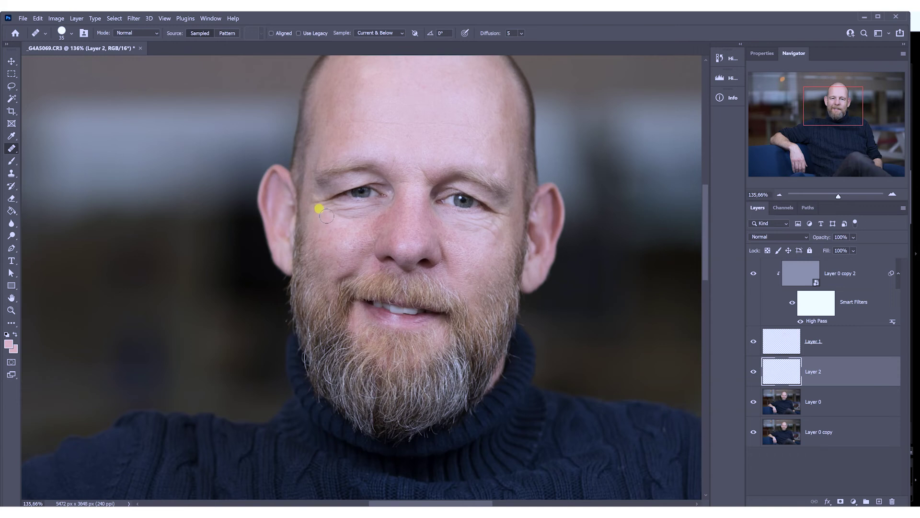
pyautogui.moveTo(337, 211)
pyautogui.mouseDown()
pyautogui.moveTo(382, 206)
pyautogui.moveTo(365, 214)
pyautogui.mouseUp()
pyautogui.click(342, 279)
pyautogui.click(334, 272)
pyautogui.hotkey('ctrl', 'shift', 'f')
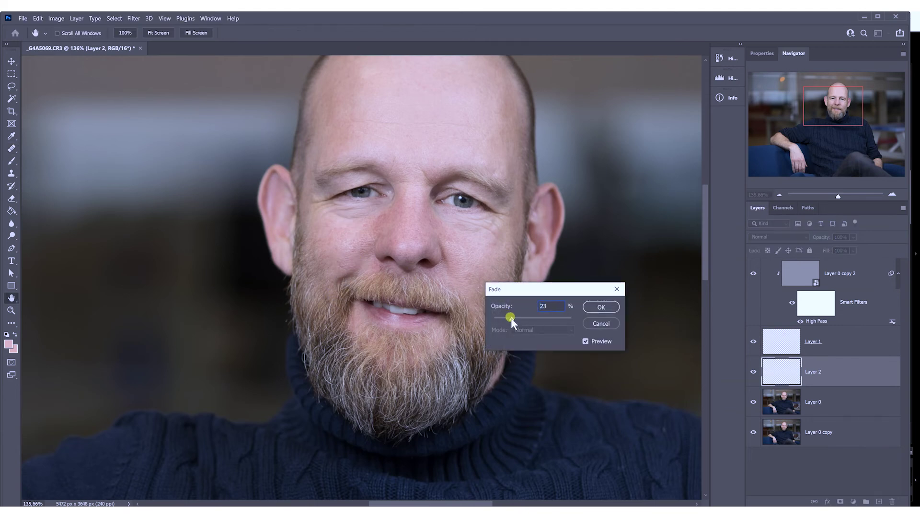
pyautogui.click(601, 307)
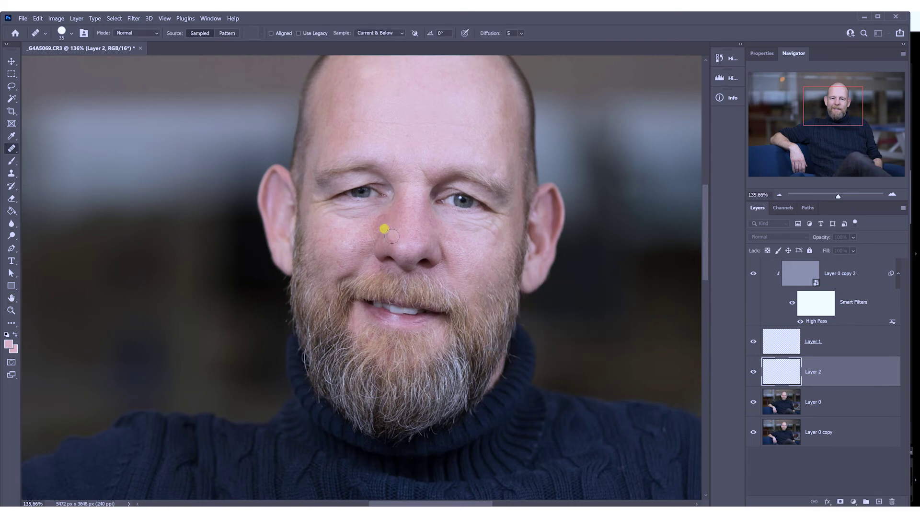
# - Heal the lines at the outer corner of the man's right eye and fade the stroke to 50% opacity
pyautogui.scroll(3, 323, 213)
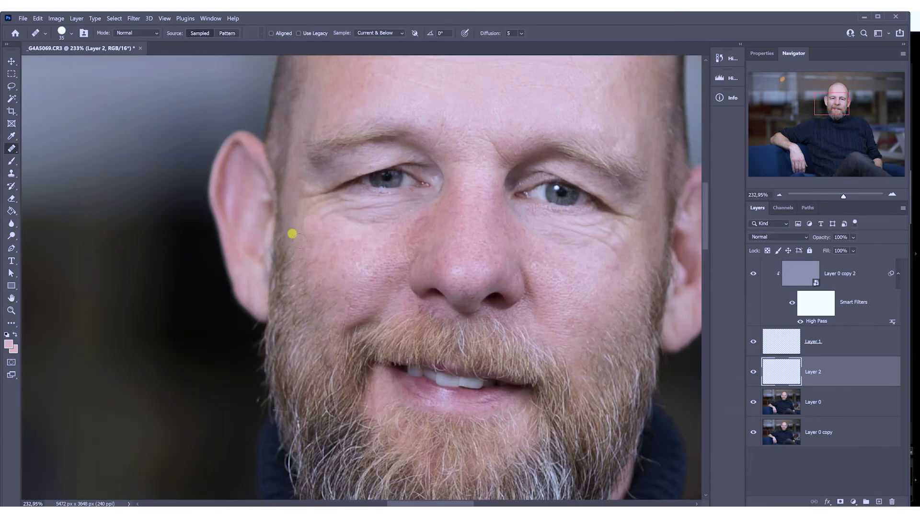
pyautogui.moveTo(296, 183); pyautogui.dragTo(311, 185)
pyautogui.hotkey('ctrl', 'shift', 'f')
pyautogui.moveTo(524, 317); pyautogui.dragTo(531, 325)
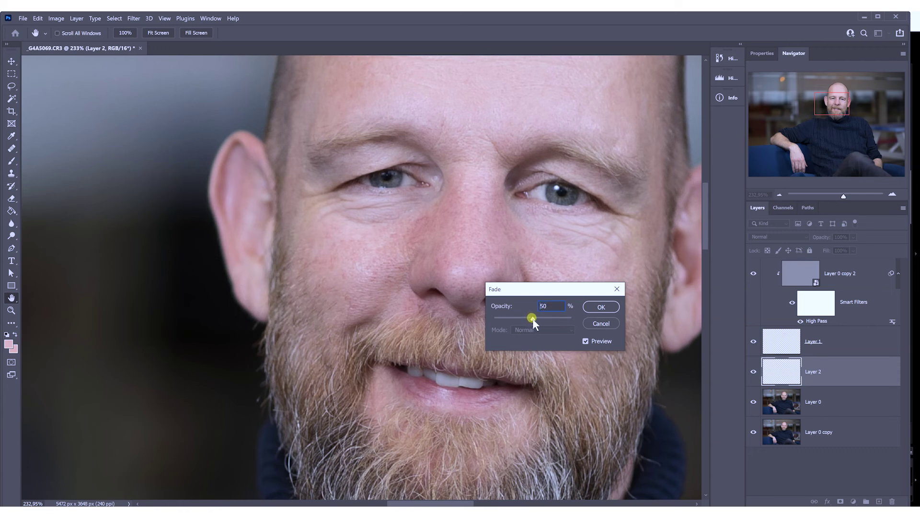
pyautogui.click(602, 307)
pyautogui.press('j')
# - Sample clean cheek skin, heal the crease at the outer corner of the man's left eye and fade the stroke
pyautogui.moveTo(608, 261); pyautogui.dragTo(475, 255)
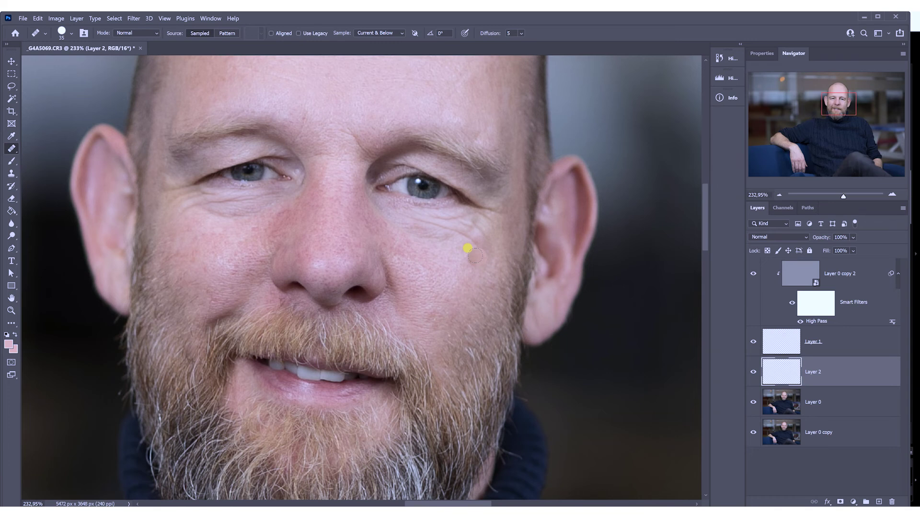
pyautogui.click(476, 257)
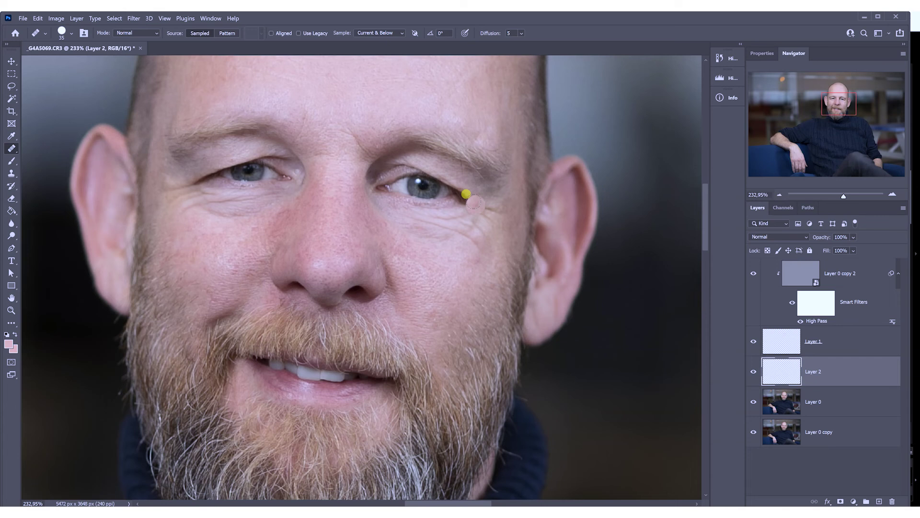
pyautogui.moveTo(469, 195); pyautogui.dragTo(495, 208)
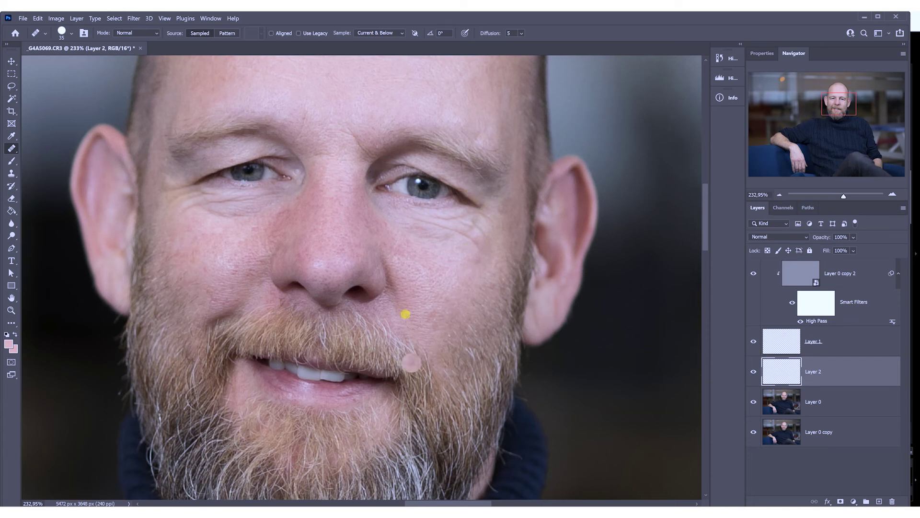
pyautogui.hotkey('ctrl', 'shift', 'f')
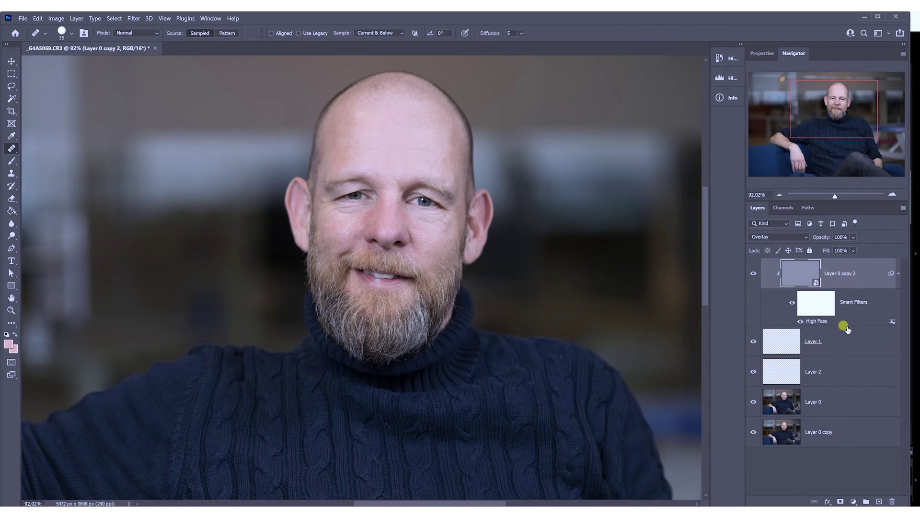
# - Group the layers from Layer 0 copy 2 down to Layer 0, leaving Layer 0 copy outside the group
pyautogui.keyDown('shift'); pyautogui.click(839, 402); pyautogui.keyUp('shift')
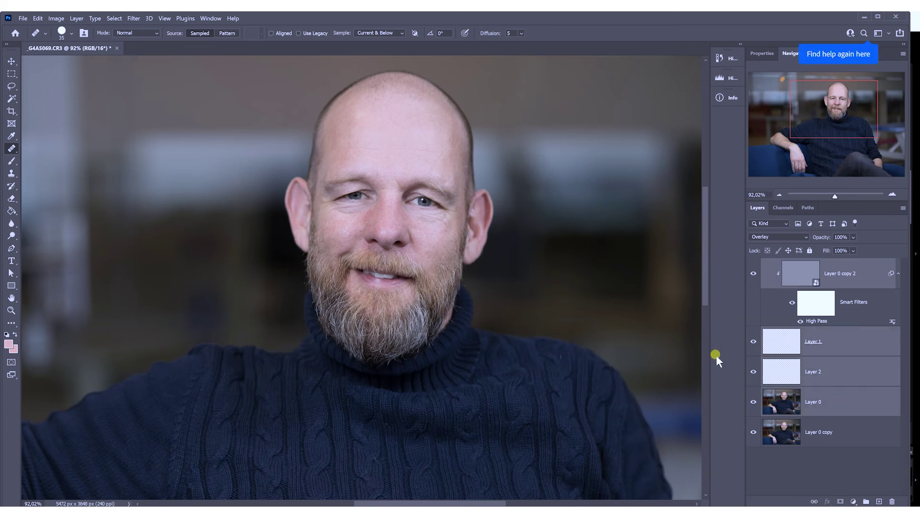
pyautogui.hotkey('ctrl', 'g')
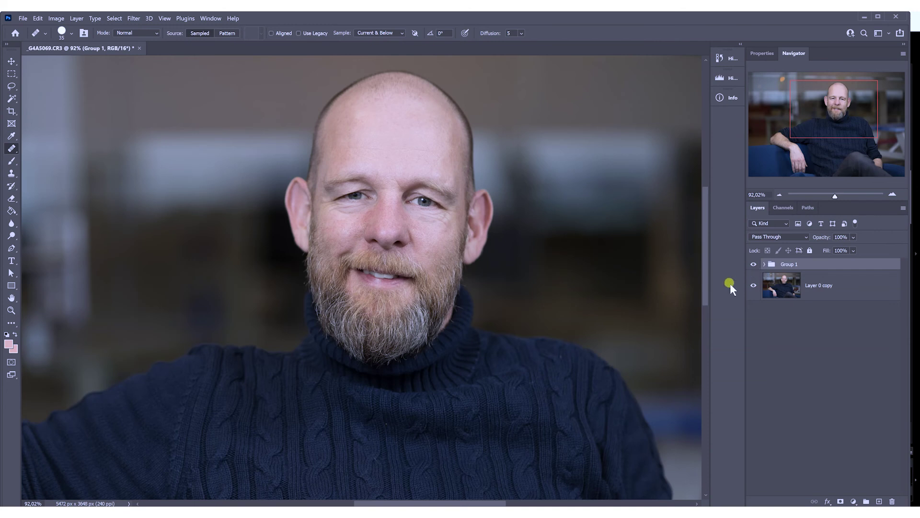
pyautogui.click(386, 329)
# - Toggle the visibility of Group 1 at different zoom levels to compare the portrait before and after retouching
pyautogui.click(753, 264)
pyautogui.click(752, 264)
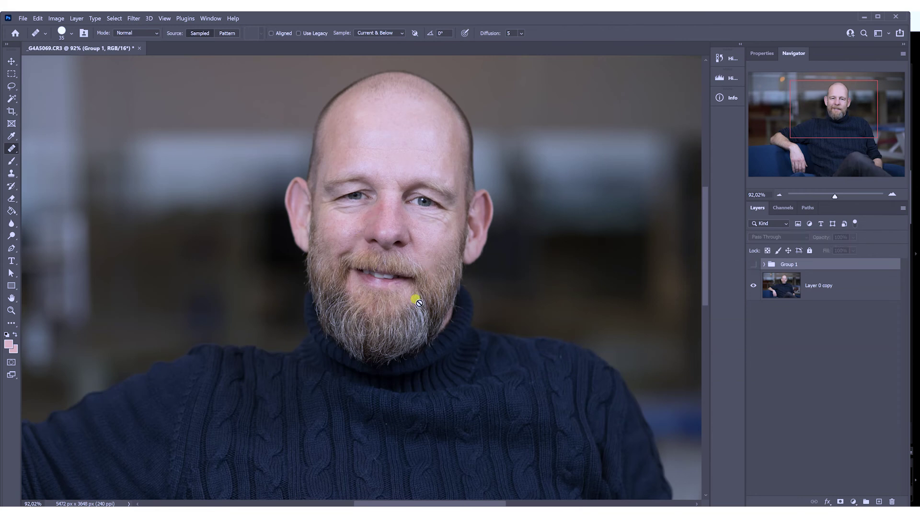
pyautogui.click(753, 264)
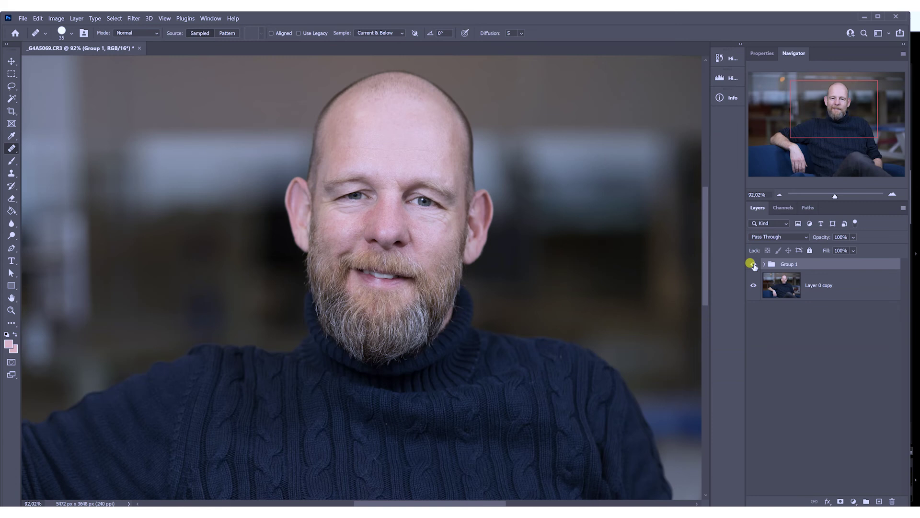
pyautogui.moveTo(598, 320); pyautogui.dragTo(591, 319)
pyautogui.moveTo(575, 365); pyautogui.dragTo(554, 298)
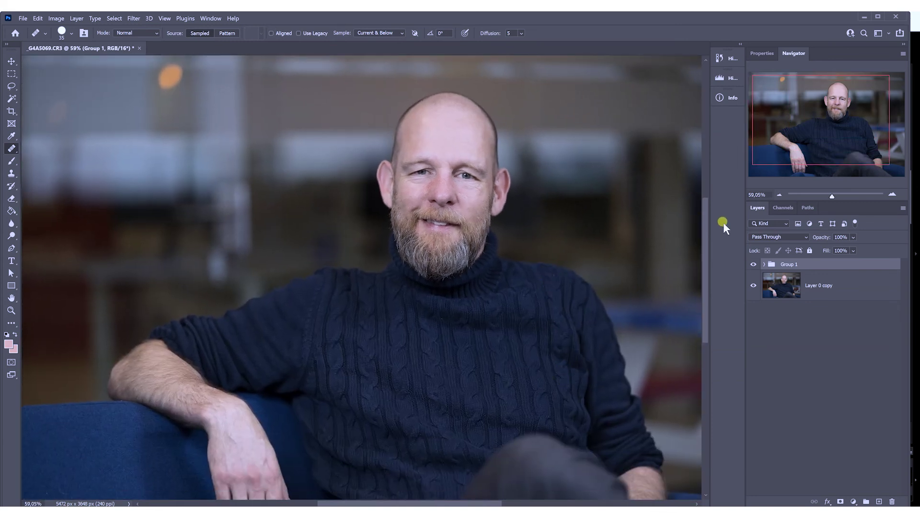
pyautogui.click(753, 264)
pyautogui.click(753, 264)
pyautogui.moveTo(426, 173); pyautogui.dragTo(428, 160)
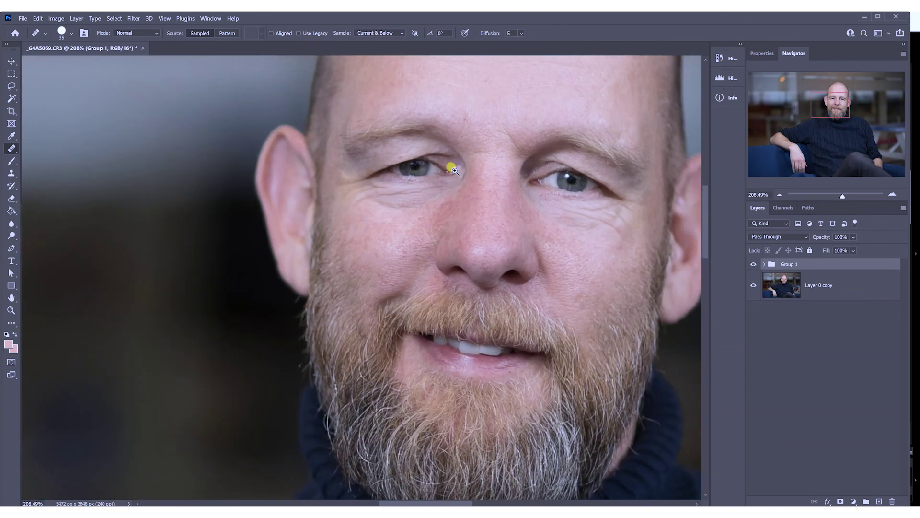
# - Expand Group 1 and select Layer 2 inside it
pyautogui.click(771, 283)
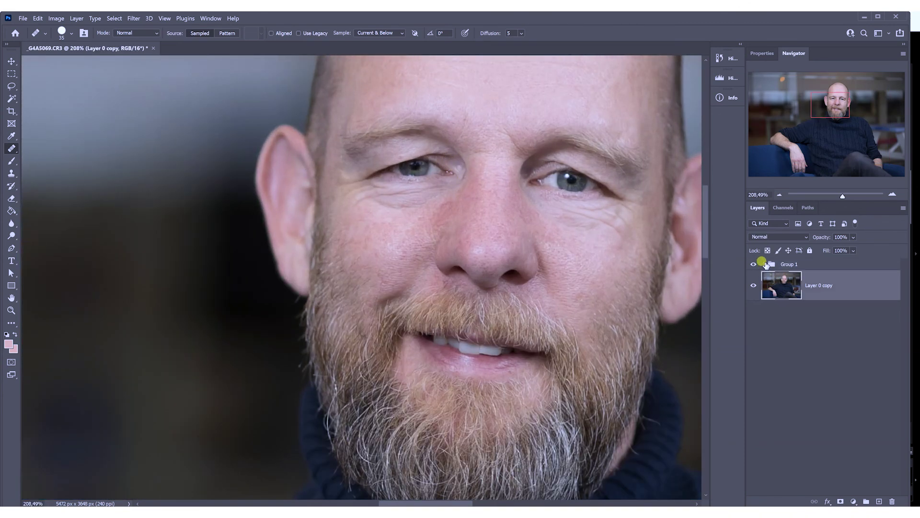
pyautogui.click(764, 264)
pyautogui.click(827, 407)
pyautogui.click(829, 383)
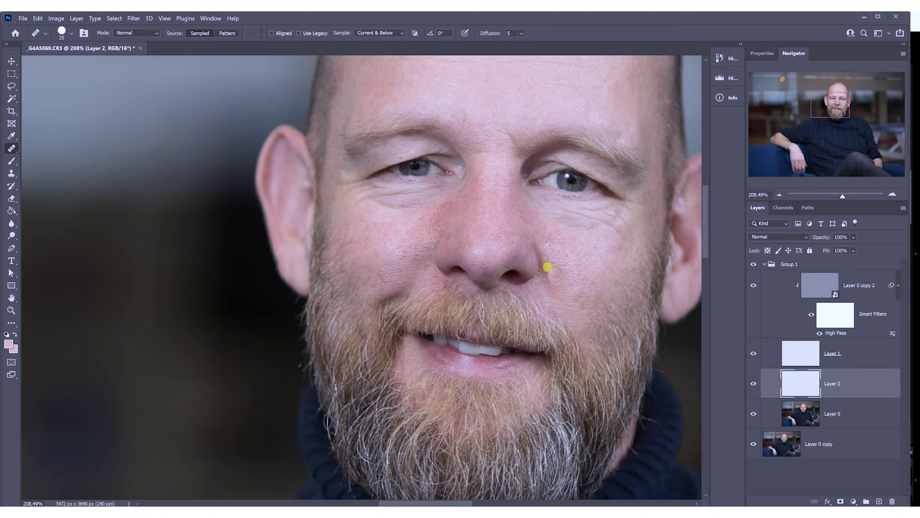
# - Set the foreground colour to pure white (ffffff) for painting with the Brush
pyautogui.press('i')
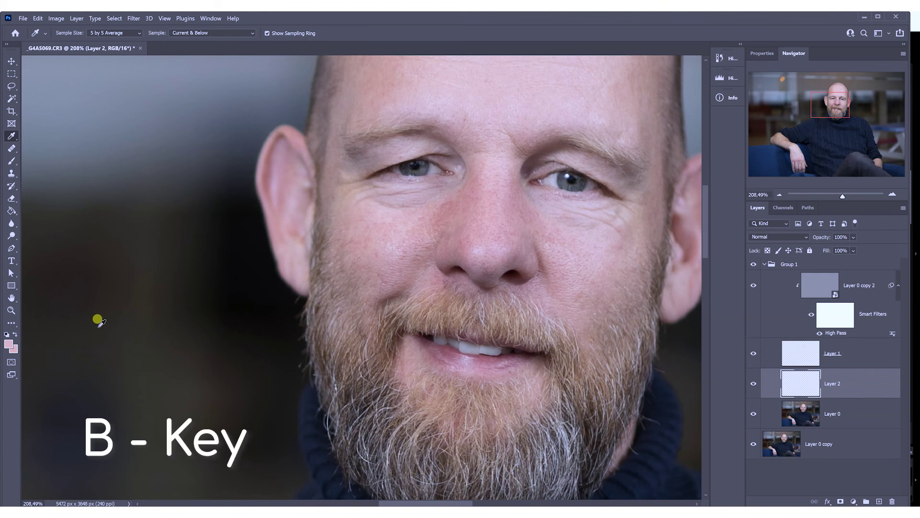
pyautogui.press('b')
pyautogui.click(15, 341)
pyautogui.click(362, 144)
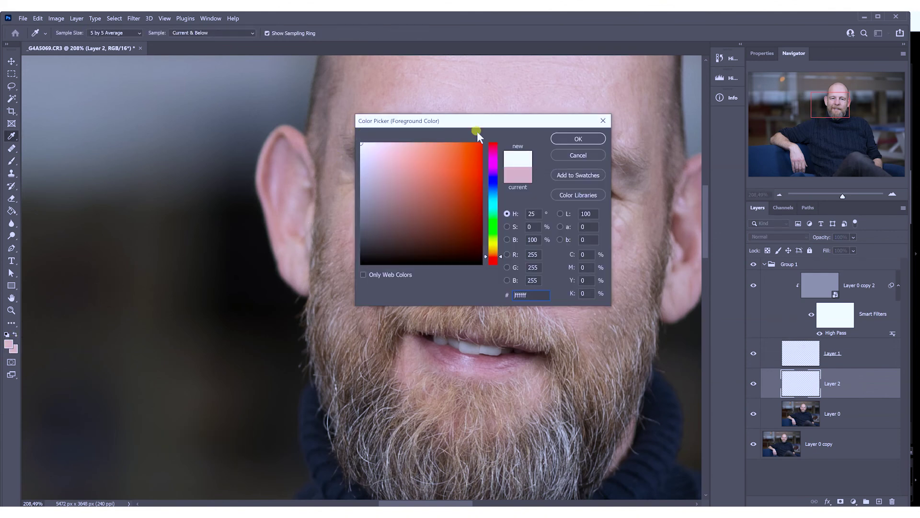
pyautogui.click(578, 139)
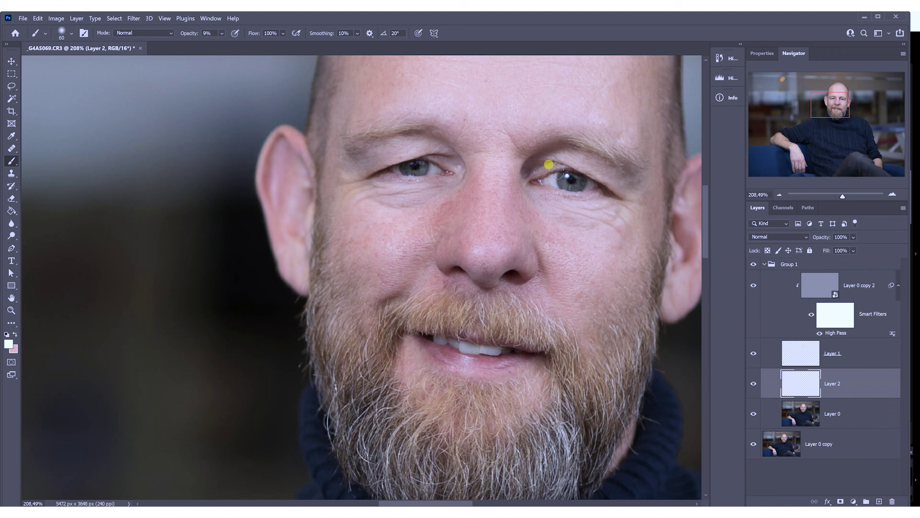
# - Brighten the man's irises on Layer 2 with small white Brush strokes at 9% opacity
pyautogui.press('i')
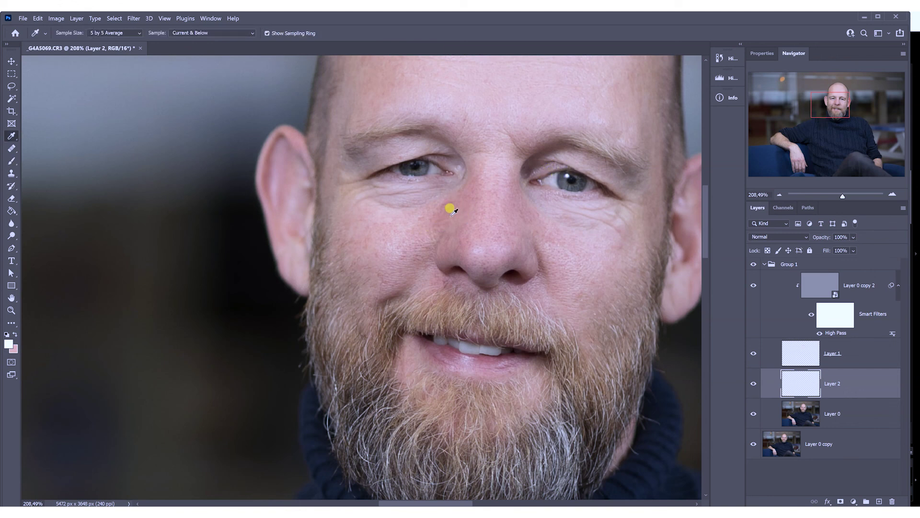
pyautogui.click(11, 161)
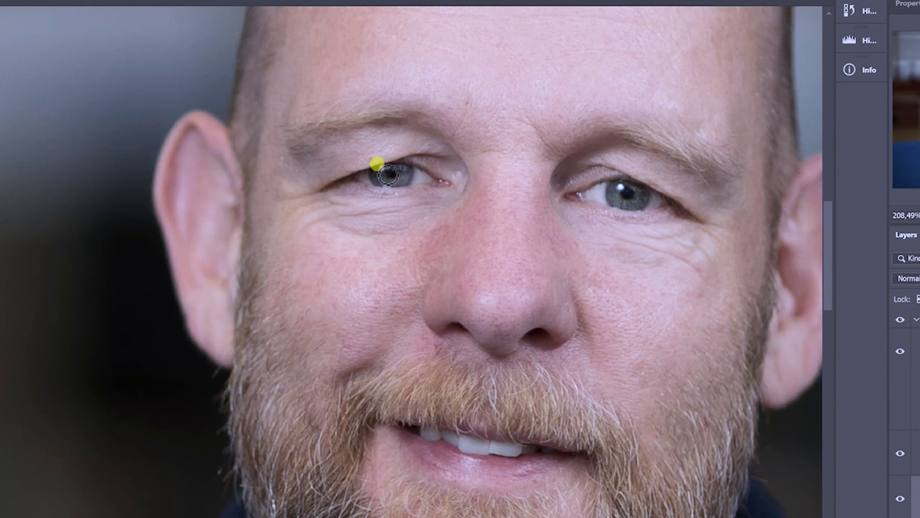
pyautogui.moveTo(630, 341); pyautogui.dragTo(595, 355)
pyautogui.moveTo(587, 388); pyautogui.dragTo(427, 275)
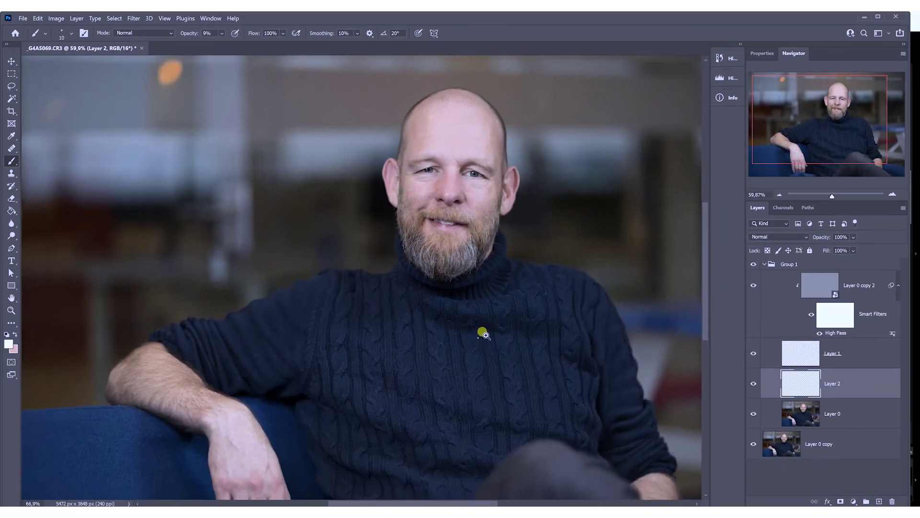
# - Select Layer 0 and switch to the Patch tool for cleaning up the sweater
pyautogui.moveTo(489, 422); pyautogui.dragTo(501, 422)
pyautogui.click(834, 415)
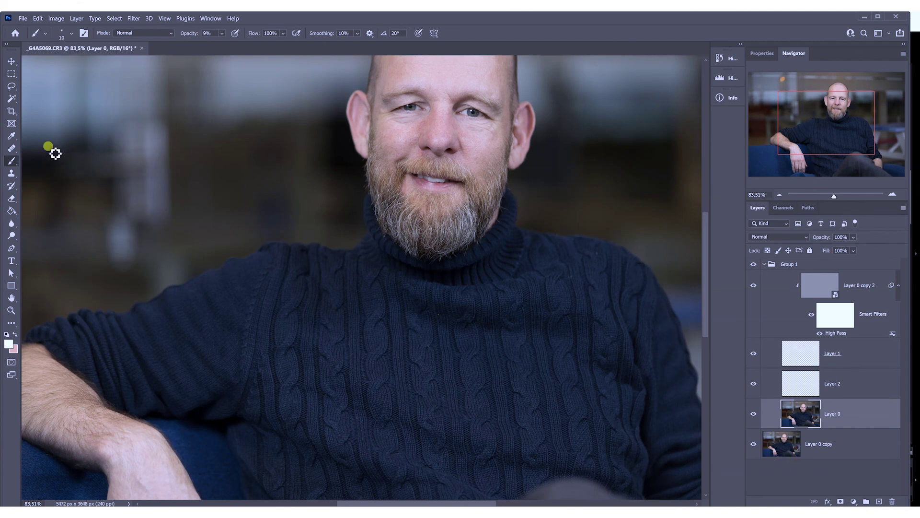
pyautogui.click(11, 148)
pyautogui.rightClick(11, 149)
pyautogui.click(42, 175)
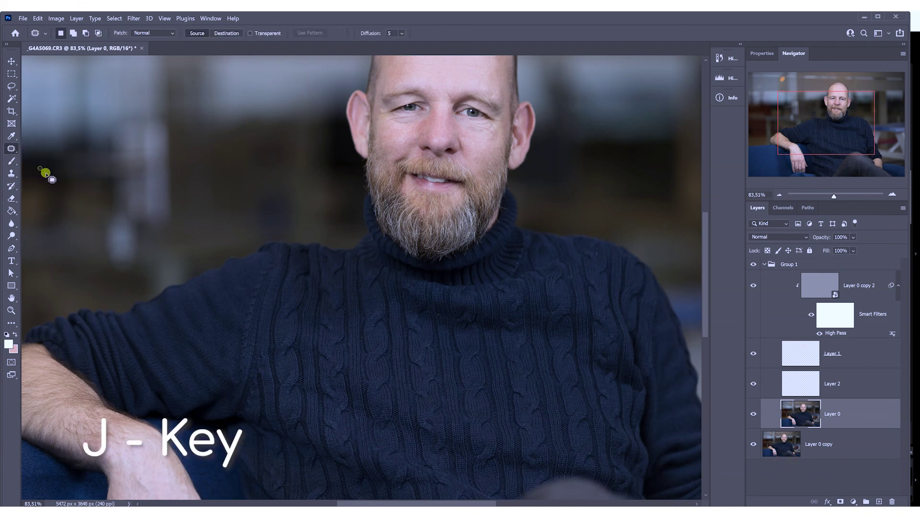
# - Patch a small lint speck on the sweater's front with the clean knit just above it, and clear the selection
pyautogui.moveTo(446, 329)
pyautogui.mouseDown()
pyautogui.moveTo(454, 322)
pyautogui.moveTo(450, 335)
pyautogui.mouseUp()
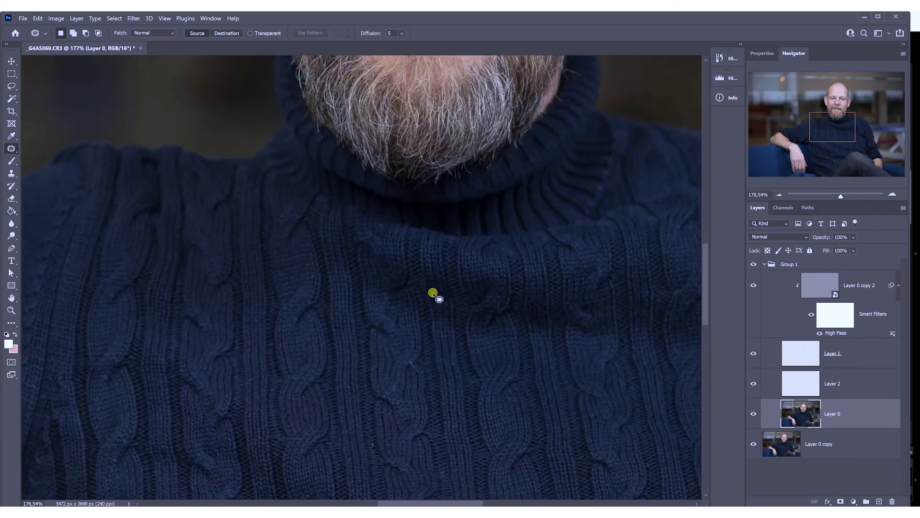
pyautogui.moveTo(433, 291); pyautogui.dragTo(422, 363)
pyautogui.hotkey('ctrl', 'd')
pyautogui.hotkey('ctrl', '0')
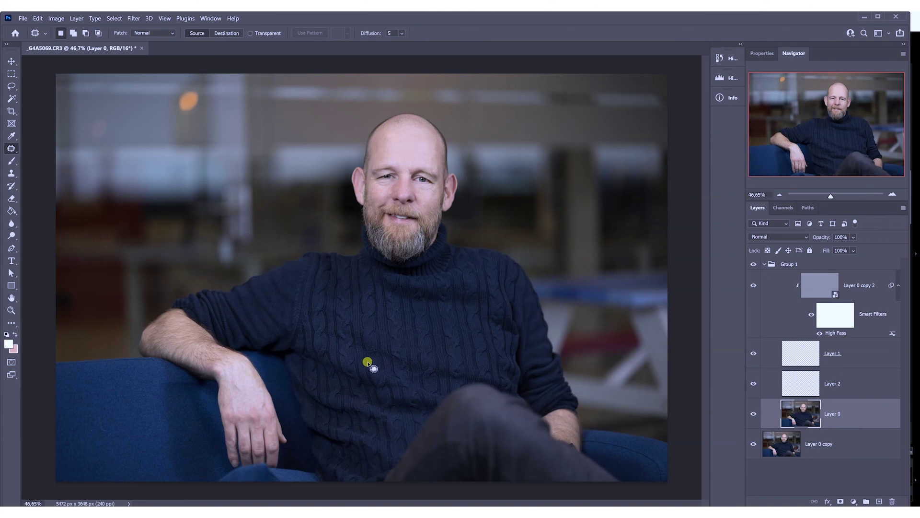
pyautogui.moveTo(354, 335); pyautogui.dragTo(387, 328)
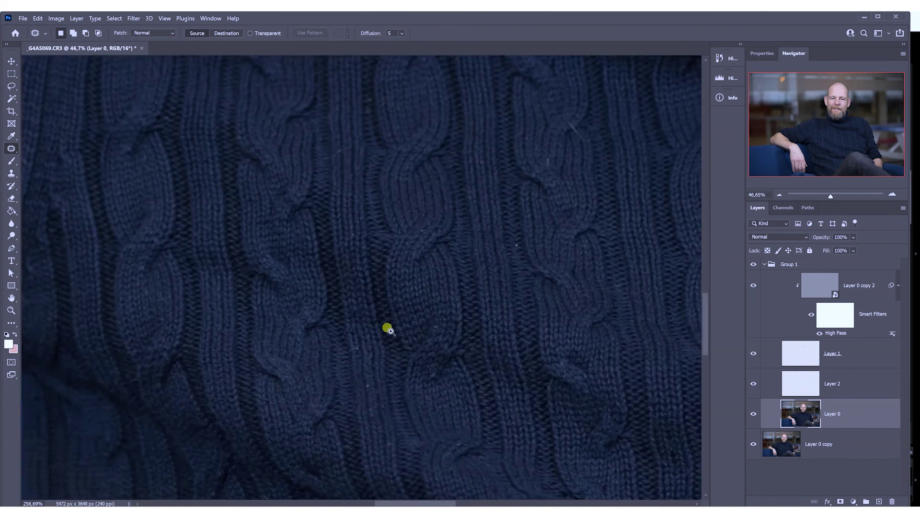
pyautogui.moveTo(519, 247); pyautogui.dragTo(518, 246)
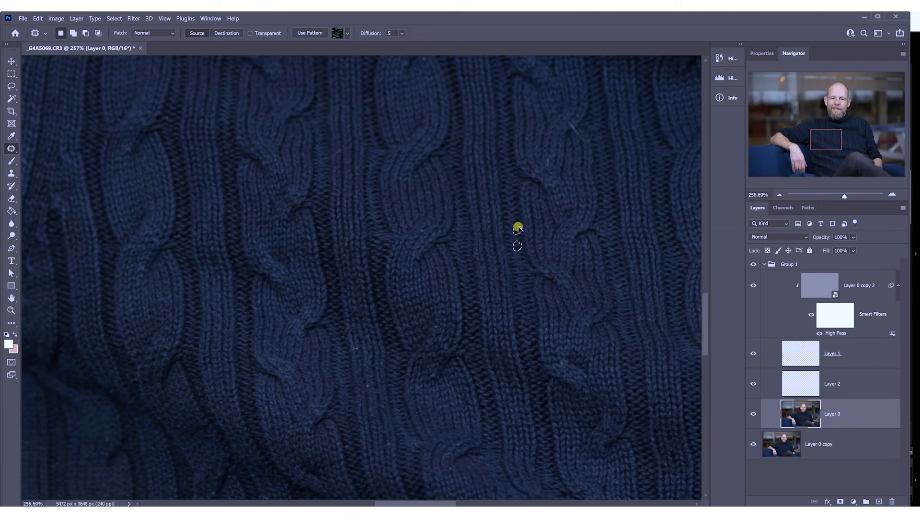
pyautogui.moveTo(515, 222); pyautogui.dragTo(515, 221)
pyautogui.hotkey('ctrl', 'd')
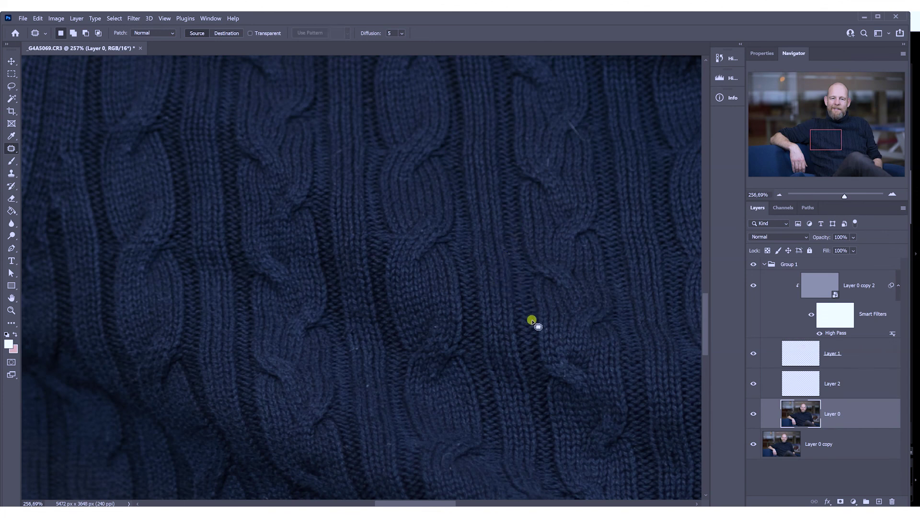
# - Review the whole retouched portrait and save the document
pyautogui.moveTo(560, 298); pyautogui.dragTo(531, 306)
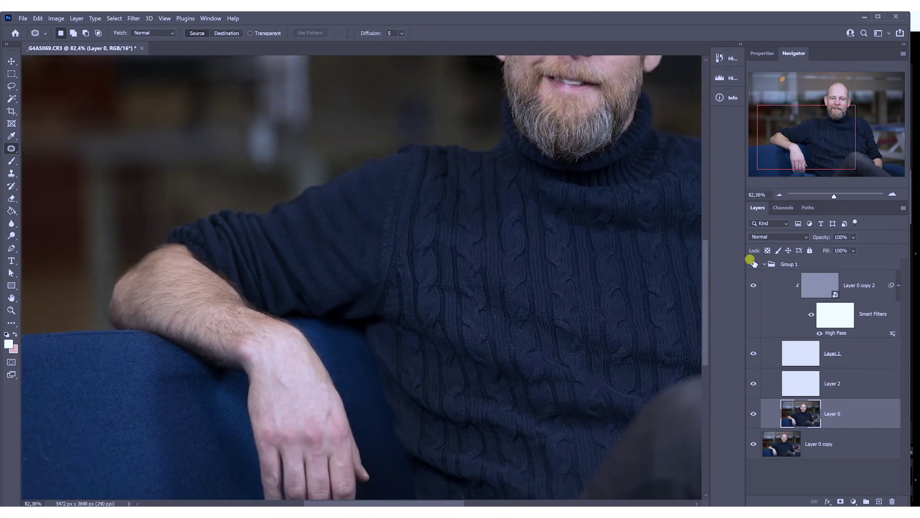
pyautogui.moveTo(571, 312); pyautogui.dragTo(435, 387)
pyautogui.moveTo(531, 320); pyautogui.dragTo(513, 323)
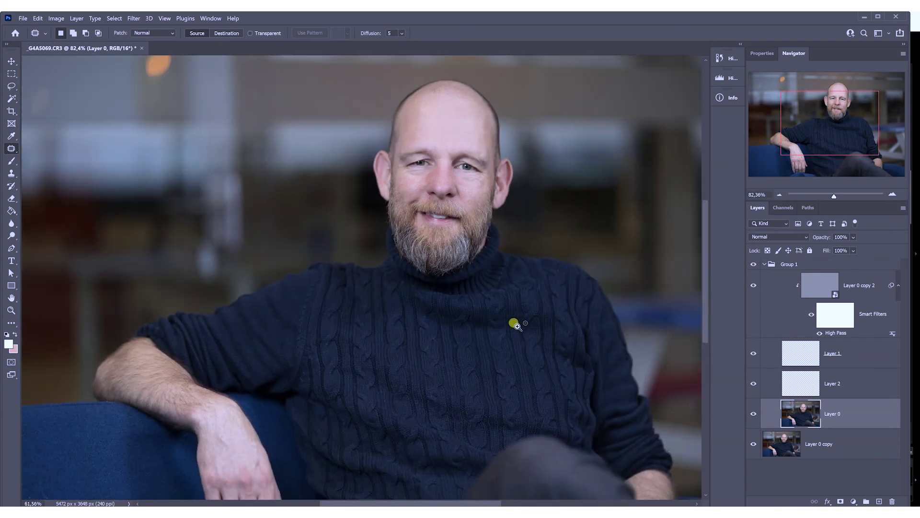
pyautogui.hotkey('ctrl', 's')
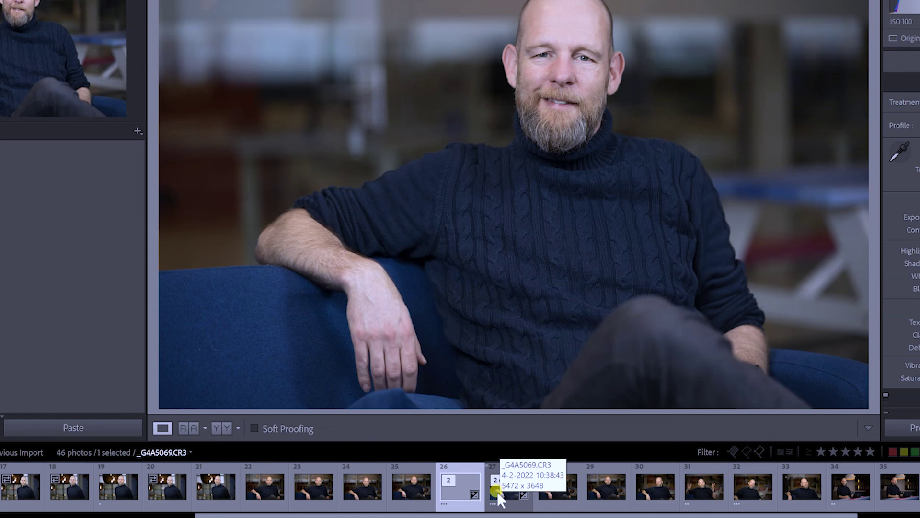
# - Switch to Lightroom and compare the retouched _G4A5069-Edit.tif with the original _G4A5069.CR3, ending on the edited version
pyautogui.click(451, 491)
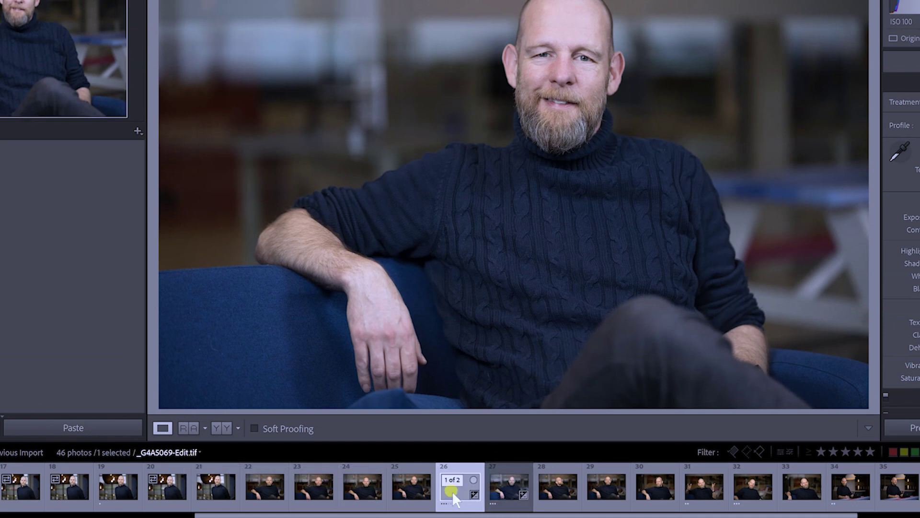
pyautogui.click(504, 489)
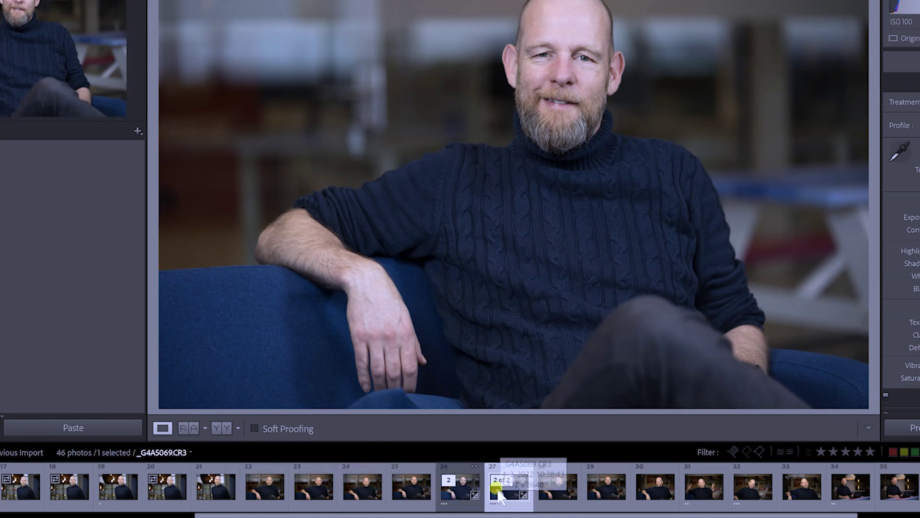
pyautogui.click(452, 491)
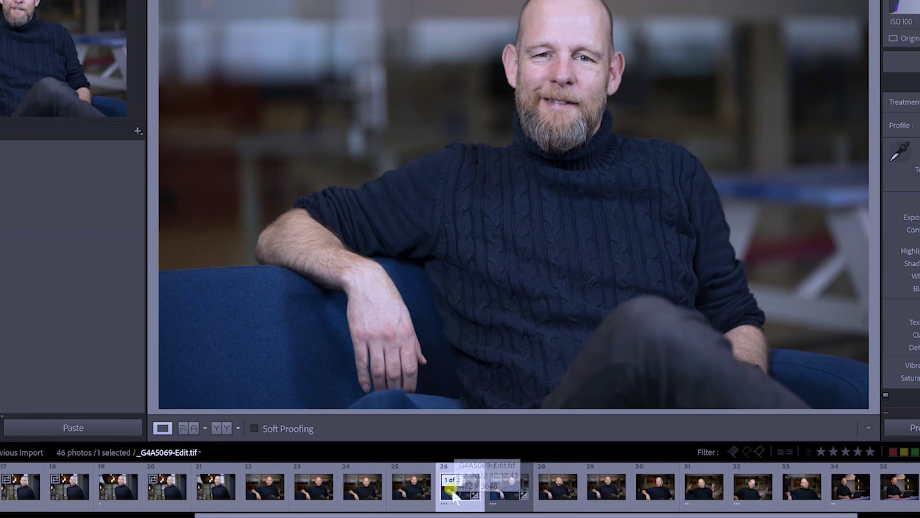